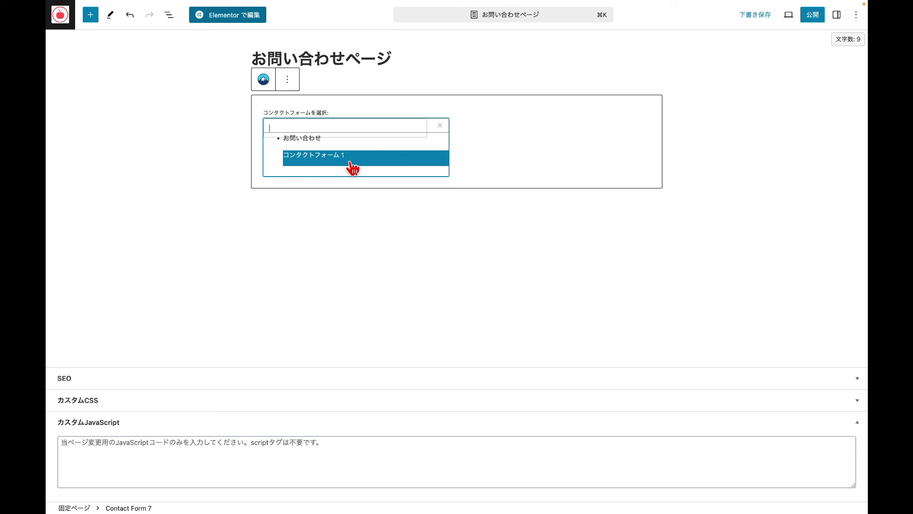
- Choose コンタクトフォーム 1 for the Contact Form 7 block and set the page's URL slug to contact
left_click(344, 161)
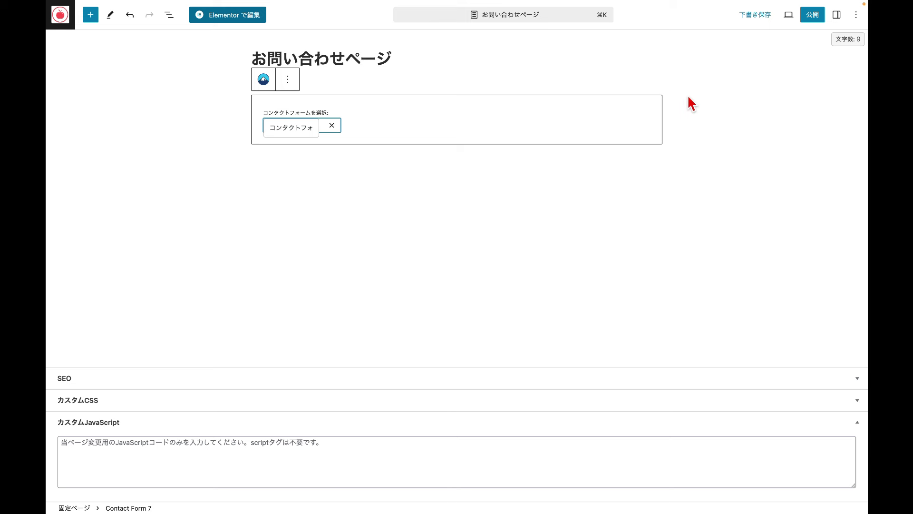
left_click(840, 18)
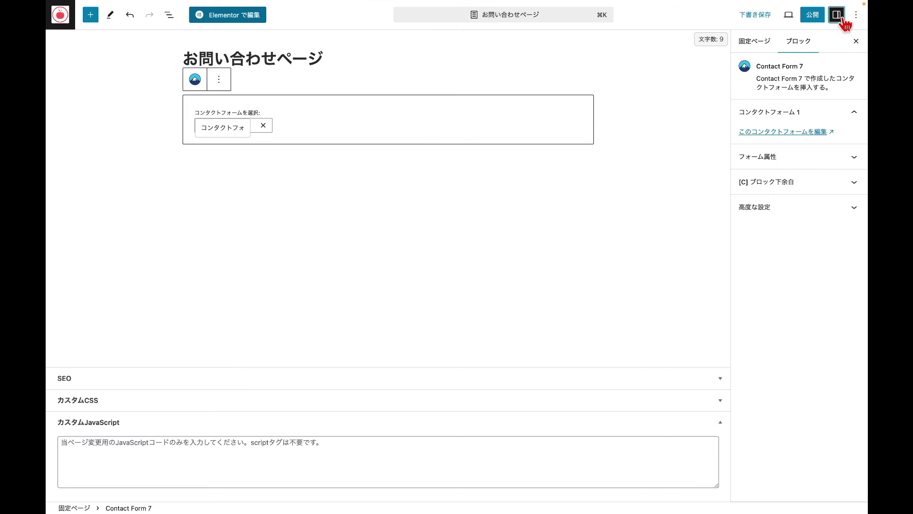
left_click(756, 46)
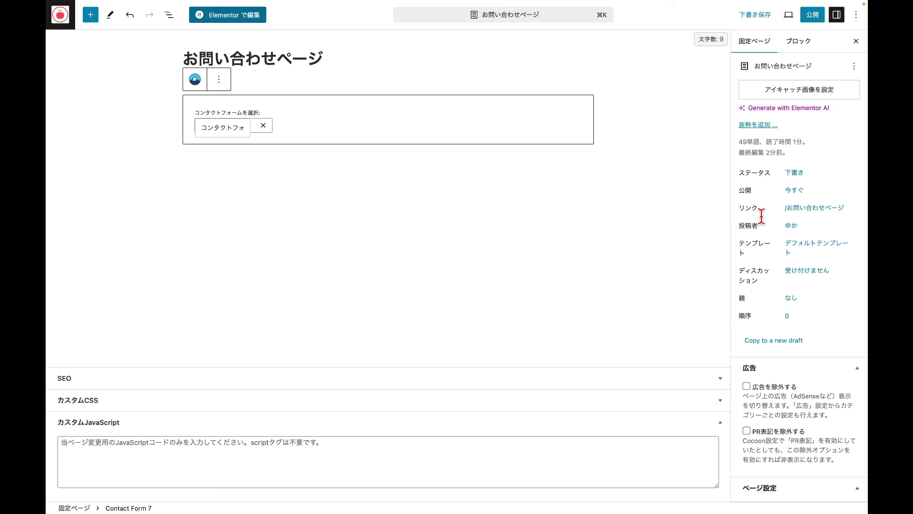
left_click(803, 217)
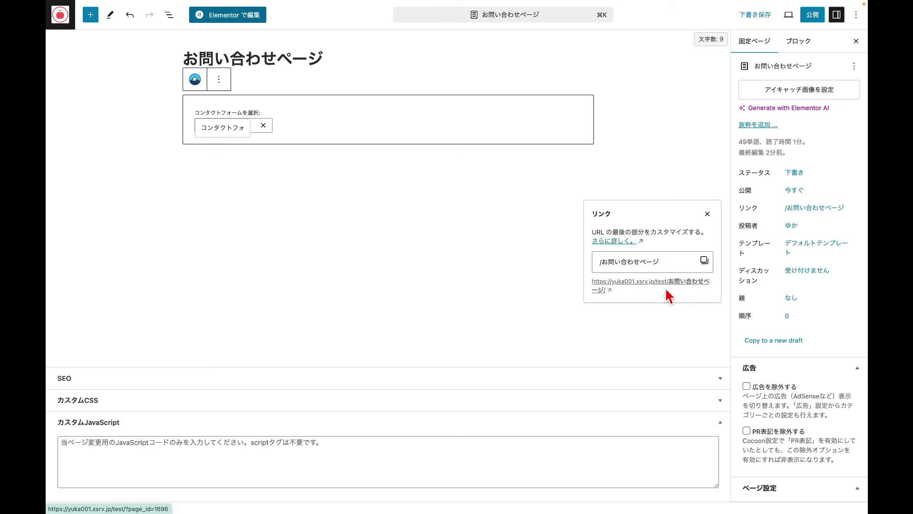
left_click_drag(678, 262, 600, 269)
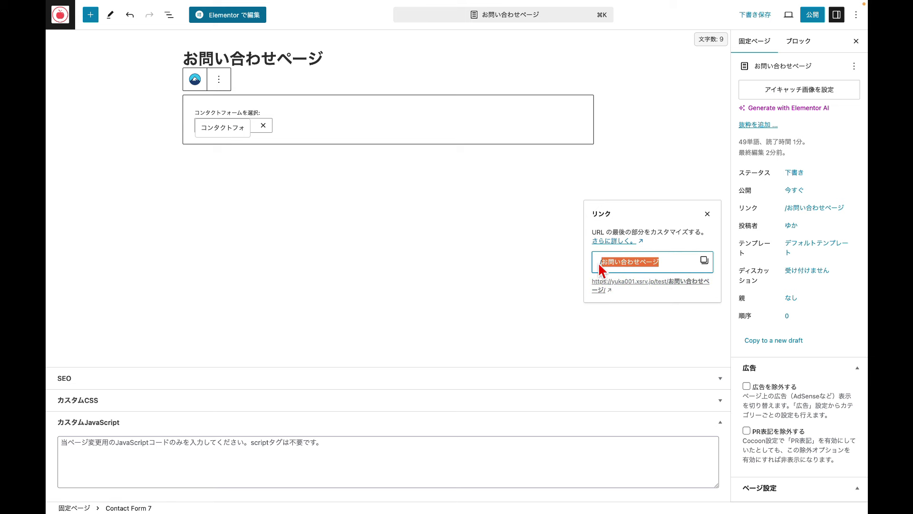
key("BackSpace")
left_click(601, 269)
type("co")
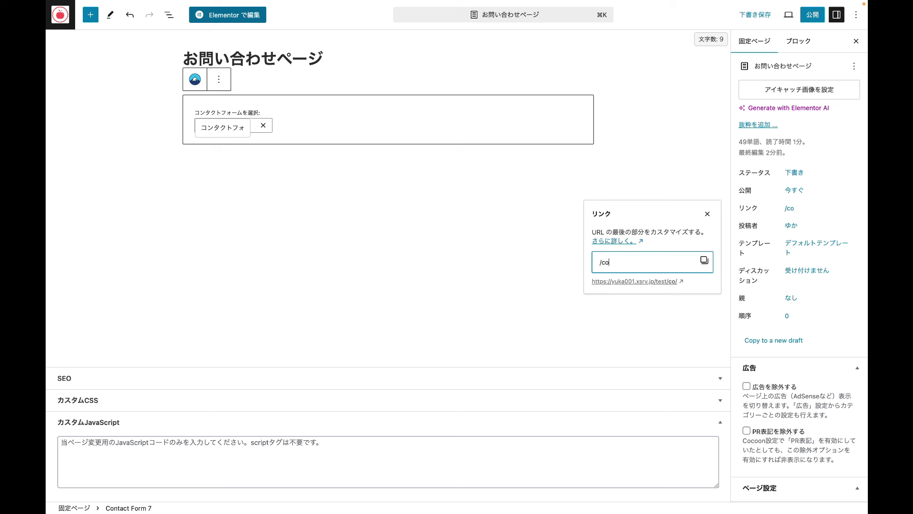
type("ntact")
left_click(652, 235)
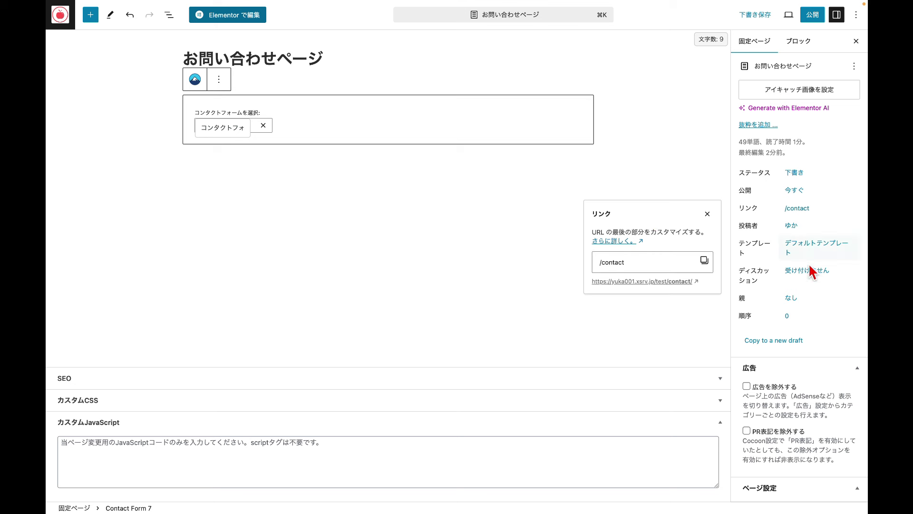
left_click(708, 214)
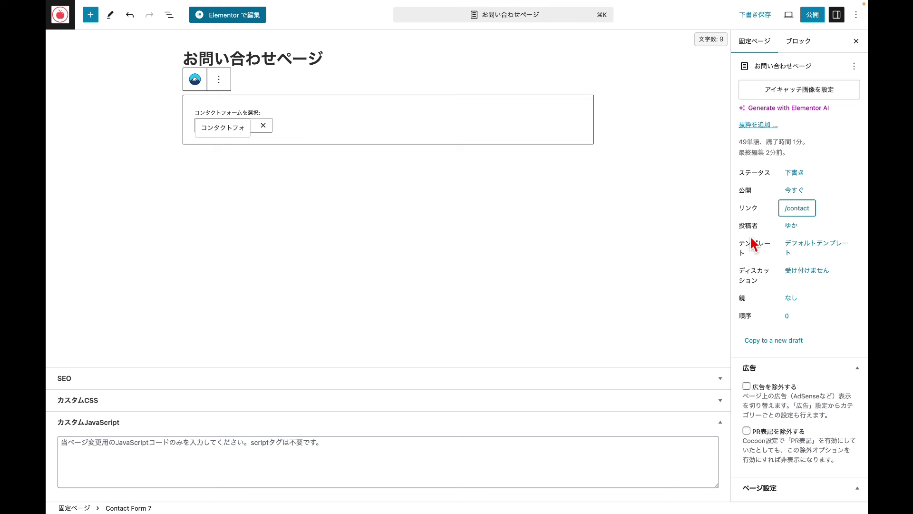
- Publish お問い合わせページ and view the published page on the site
left_click(811, 16)
left_click(770, 18)
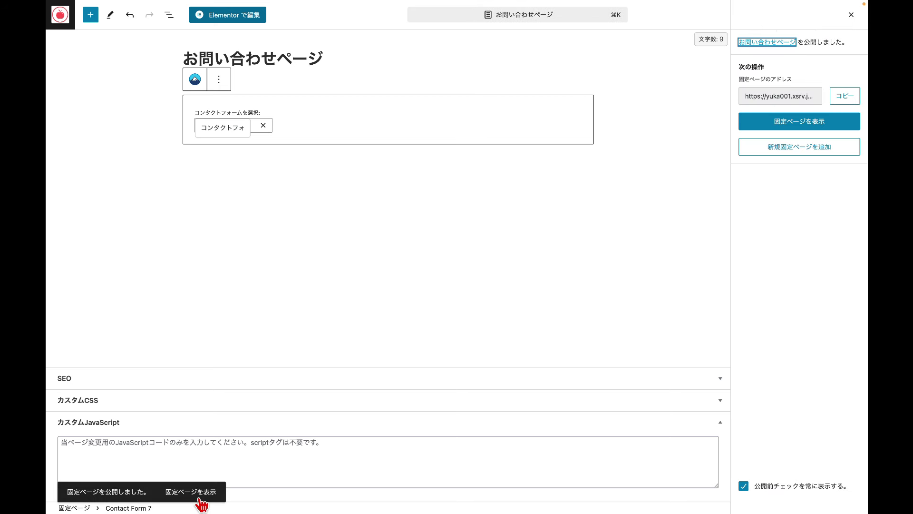
left_click(197, 496)
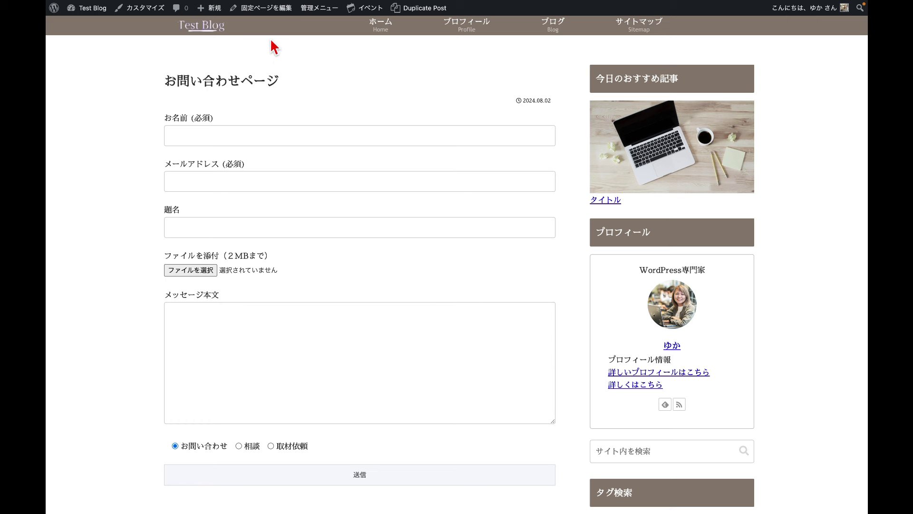
- Reopen お問い合わせページ in the editor and review its SEO title, meta description and indexing options
left_click(267, 9)
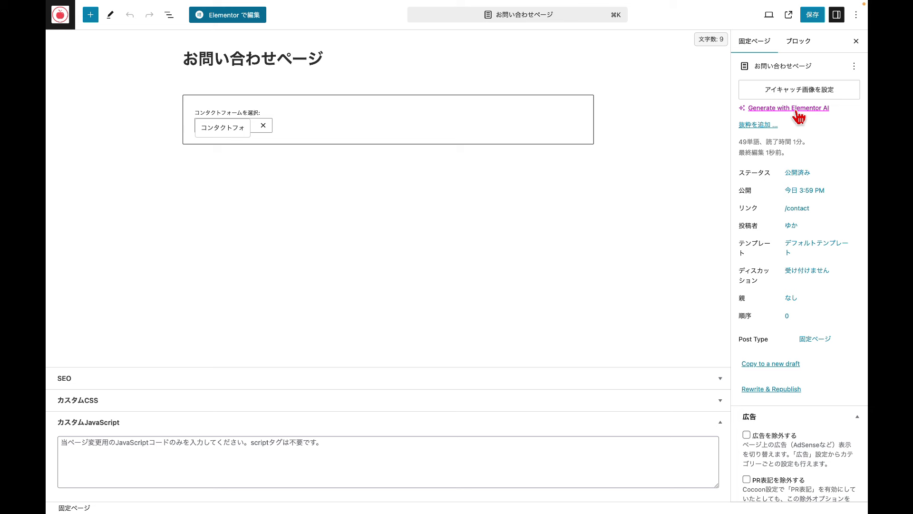
left_click(721, 378)
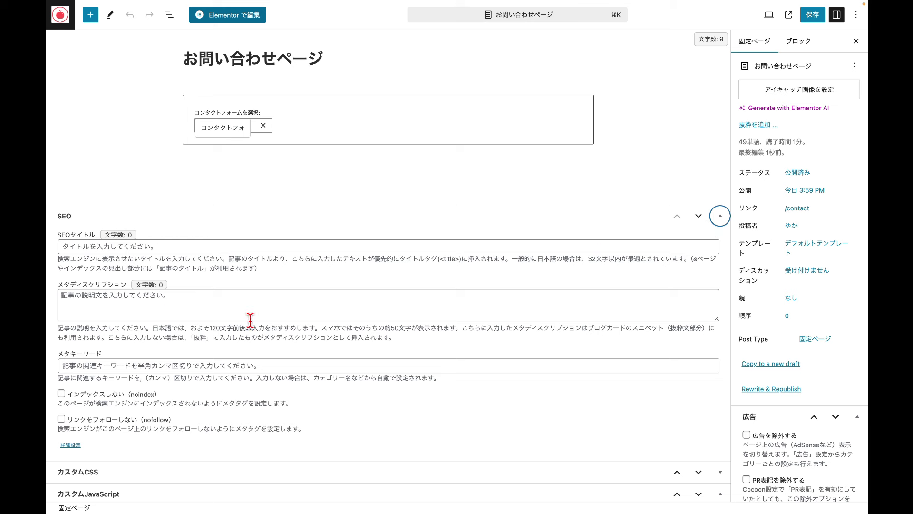
left_click(723, 223)
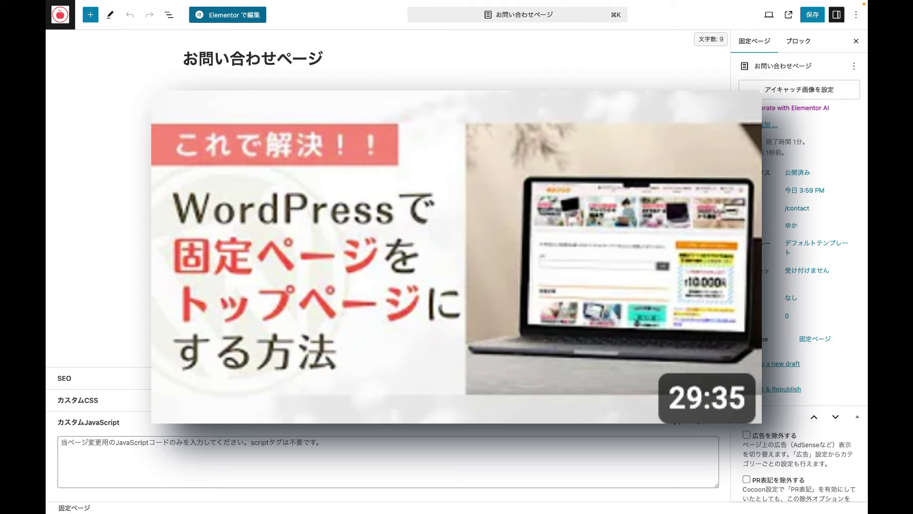
left_click(720, 378)
left_click(720, 216)
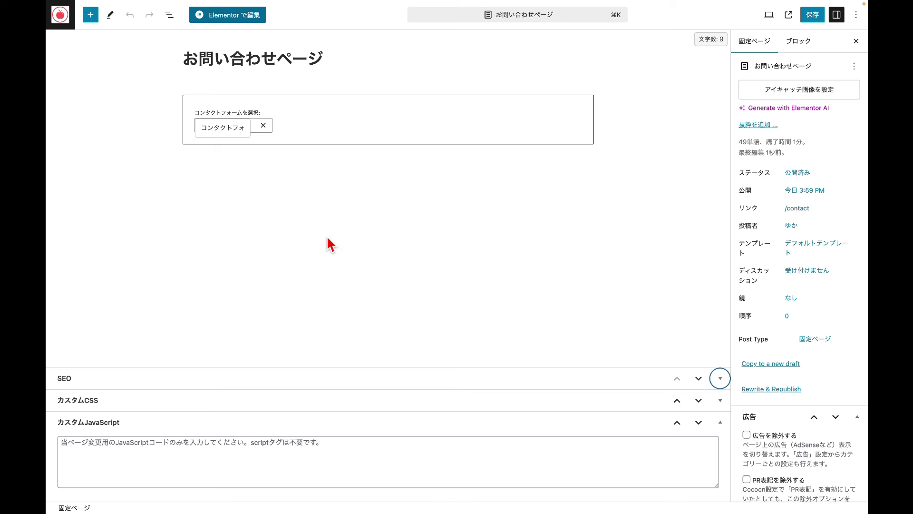
left_click_drag(184, 58, 325, 62)
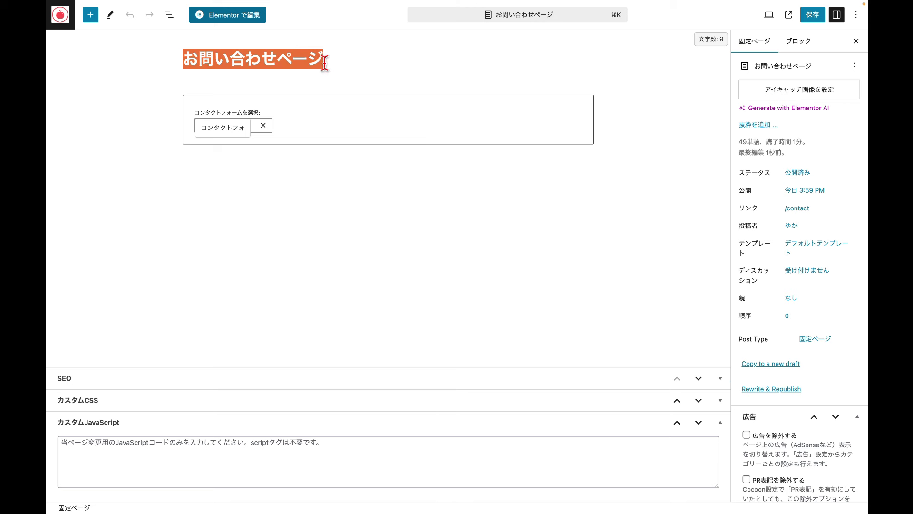
left_click(395, 110)
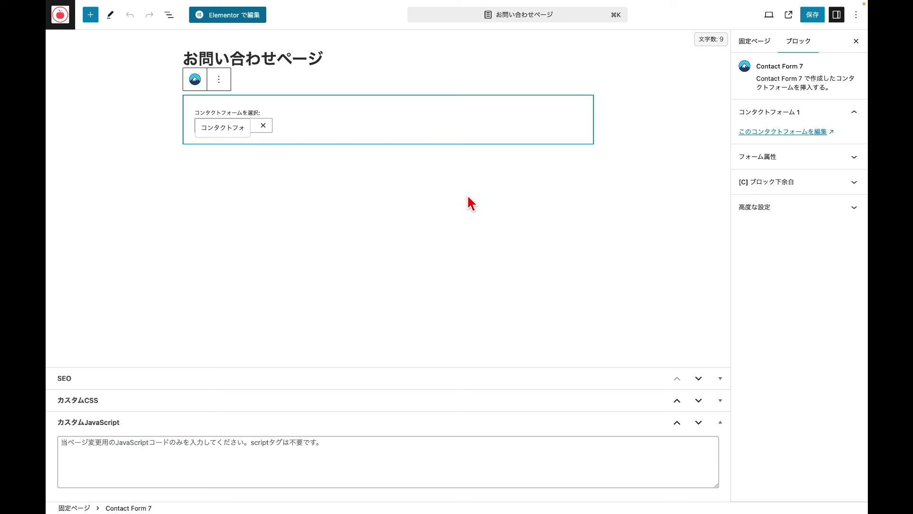
left_click(613, 212)
left_click(760, 43)
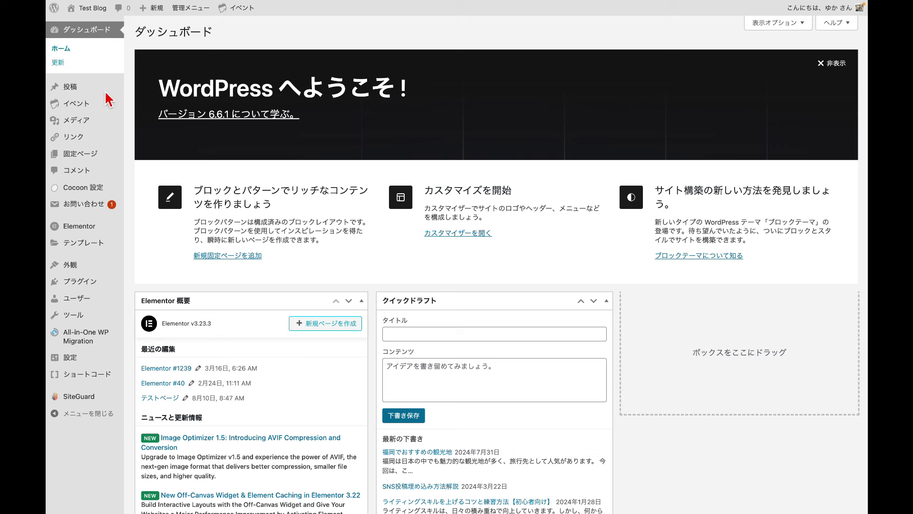
- Open the menu management screen from the WordPress dashboard
mouse_move(118, 266)
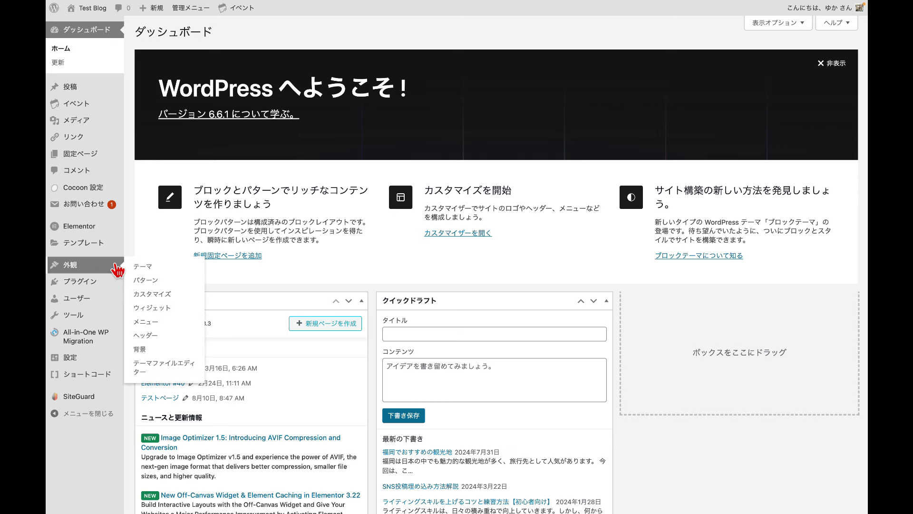
left_click(155, 330)
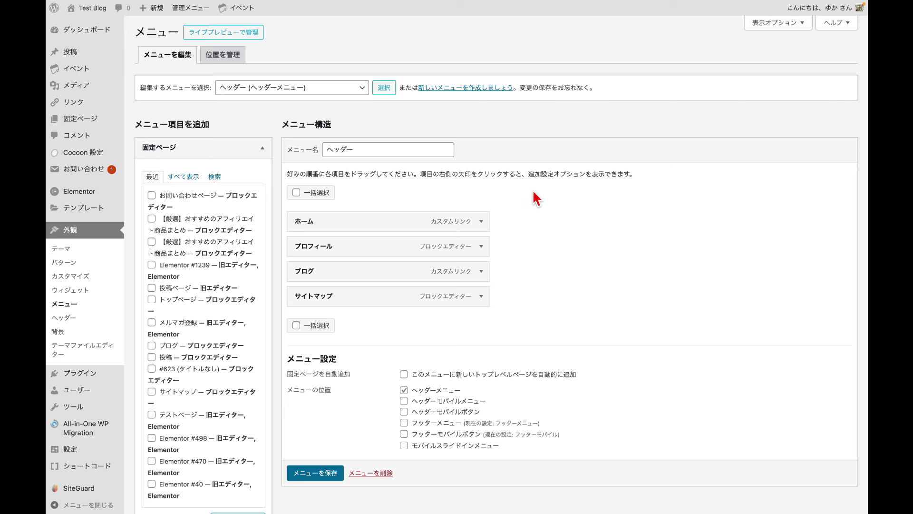
- Examine the live site's header navigation and footer links, including the プロフィール page opened from the header
left_click(82, 23)
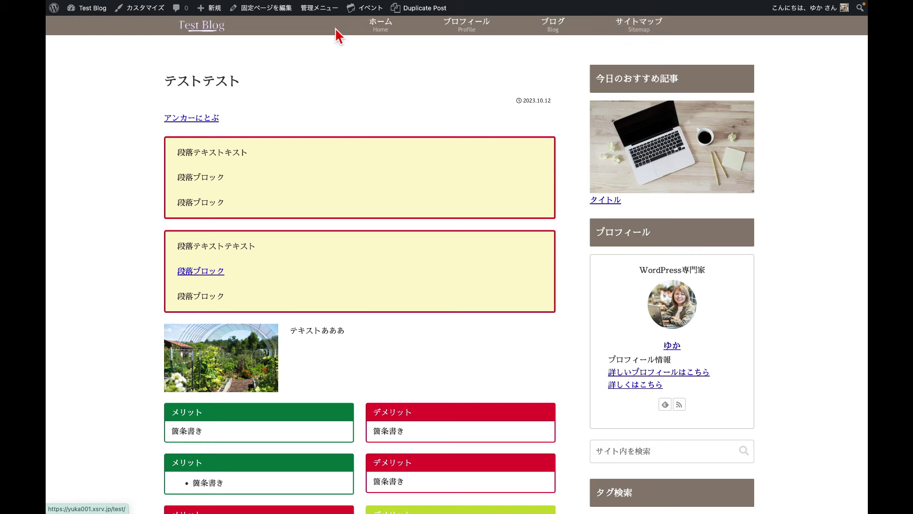
scroll(115, 328, "down", 5)
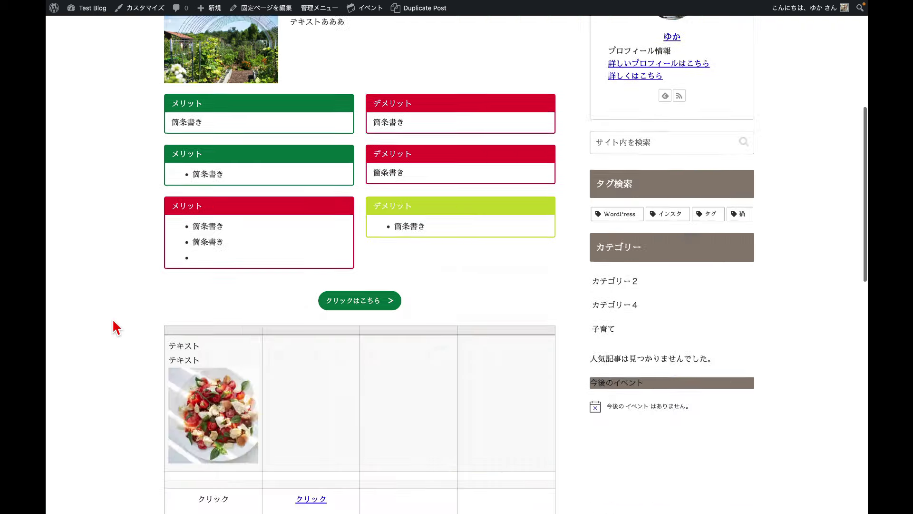
scroll(114, 327, "down", 10)
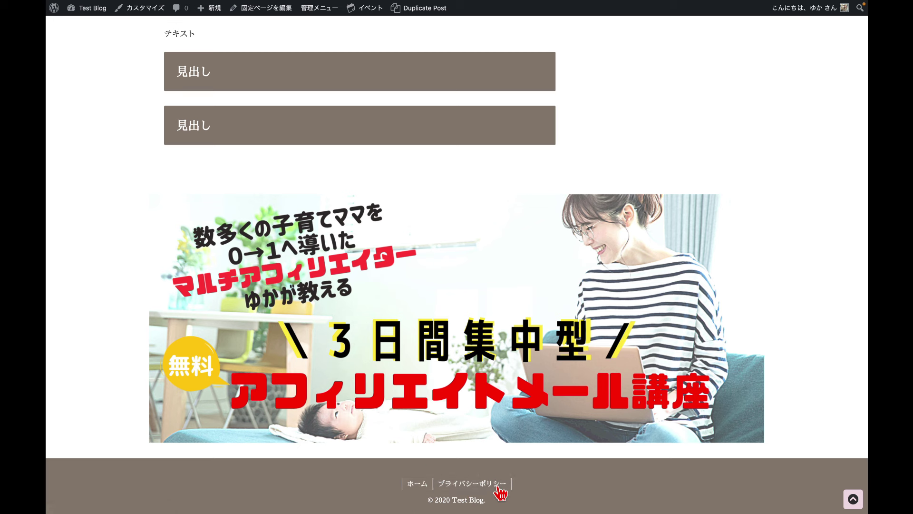
scroll(588, 281, "up", 15)
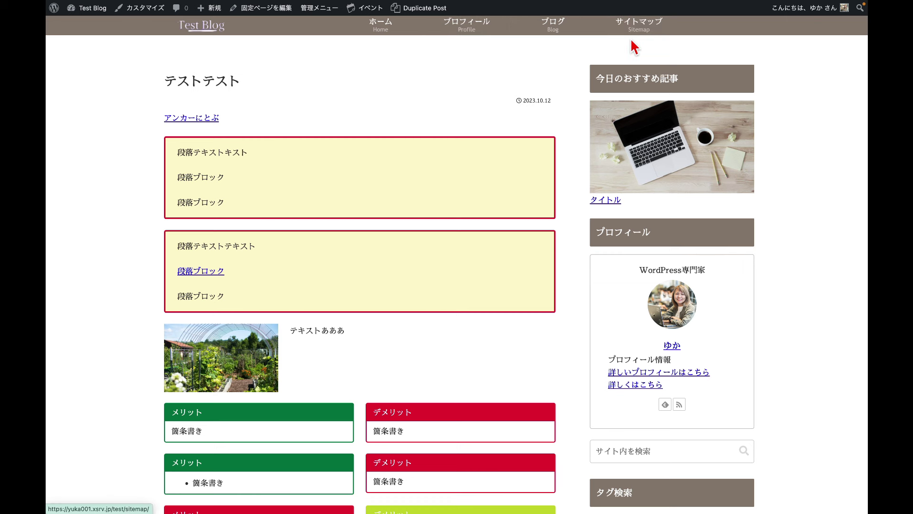
left_click(654, 39)
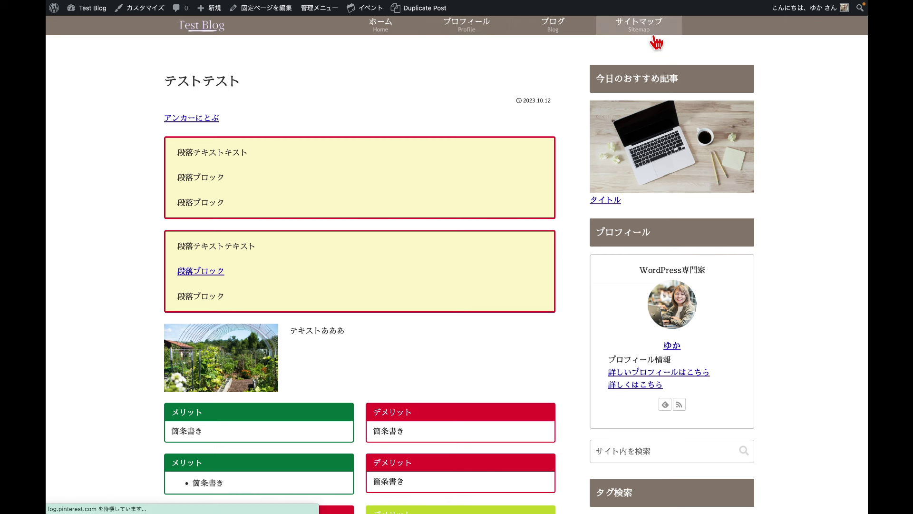
left_click(464, 38)
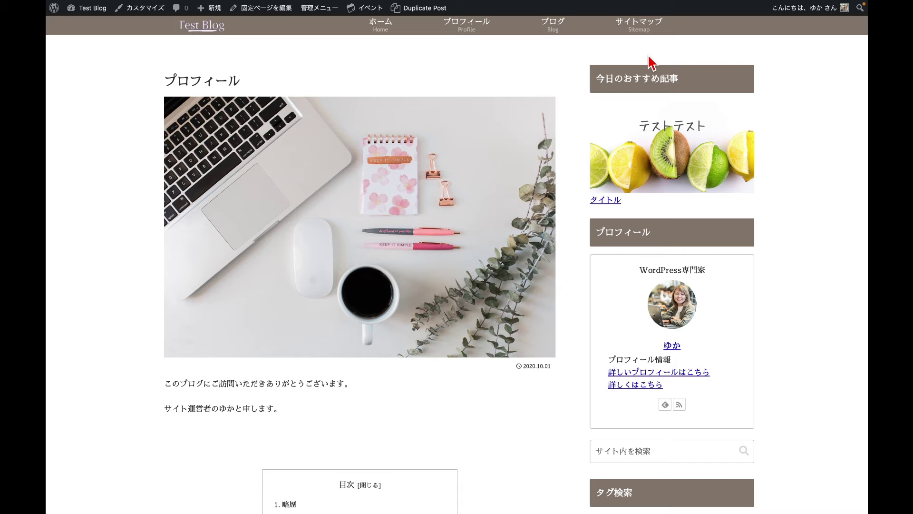
scroll(598, 283, "down", 15)
scroll(601, 285, "down", 15)
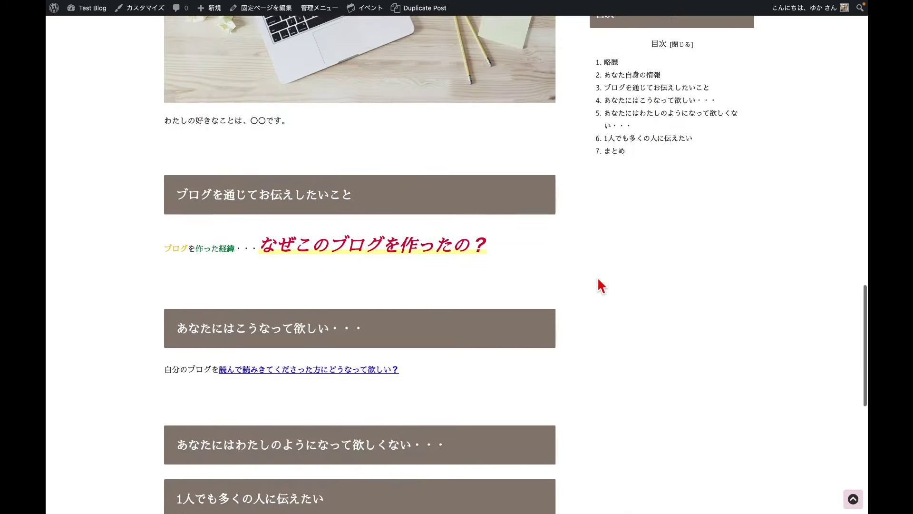
scroll(601, 286, "up", 20)
scroll(600, 285, "down", 2)
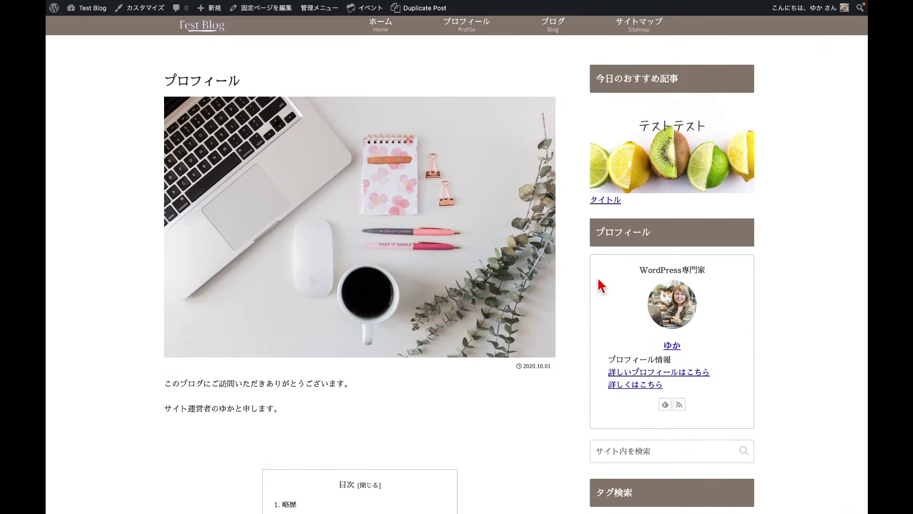
- Return to the dashboard, open the menu management screen and keep ヘッダー (ヘッダーメニュー) as the menu to edit
left_click(89, 21)
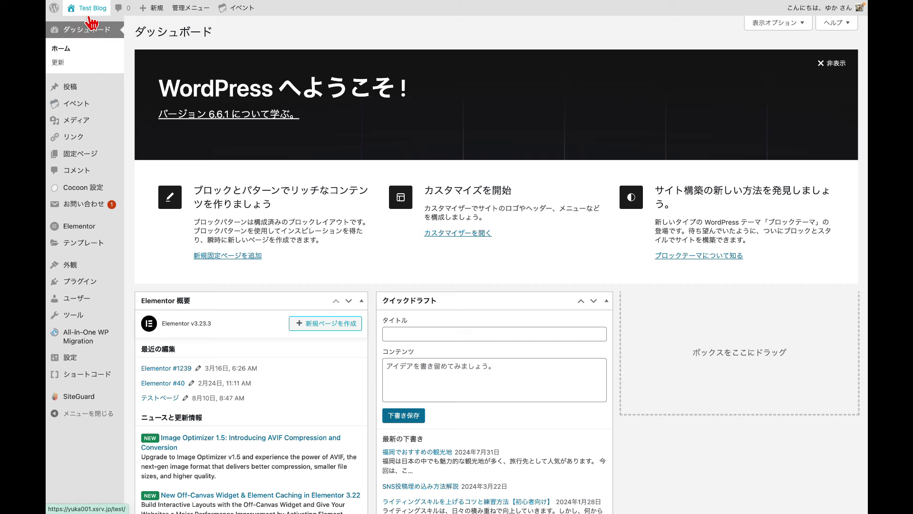
mouse_move(83, 269)
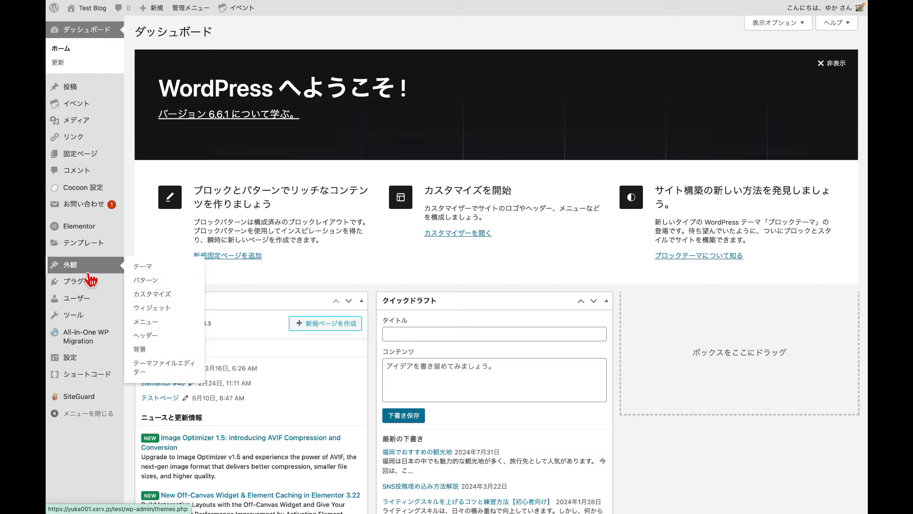
left_click(155, 328)
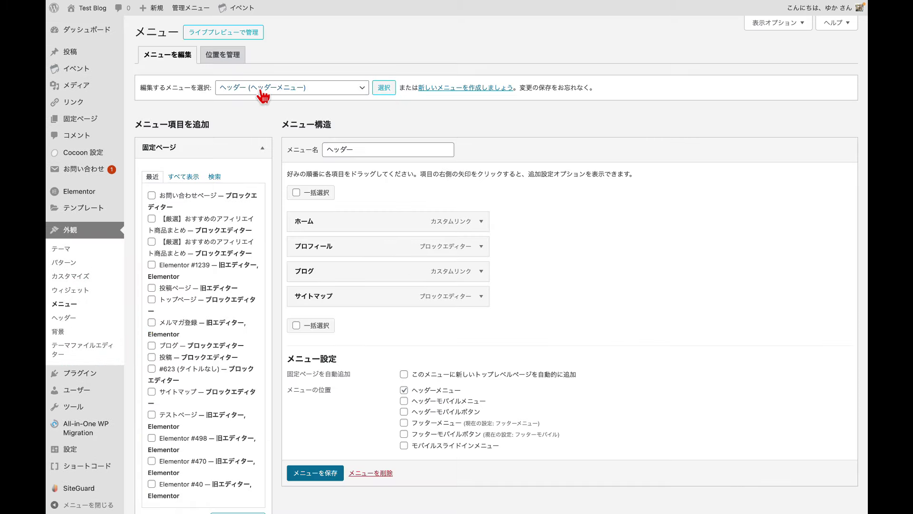
left_click(346, 95)
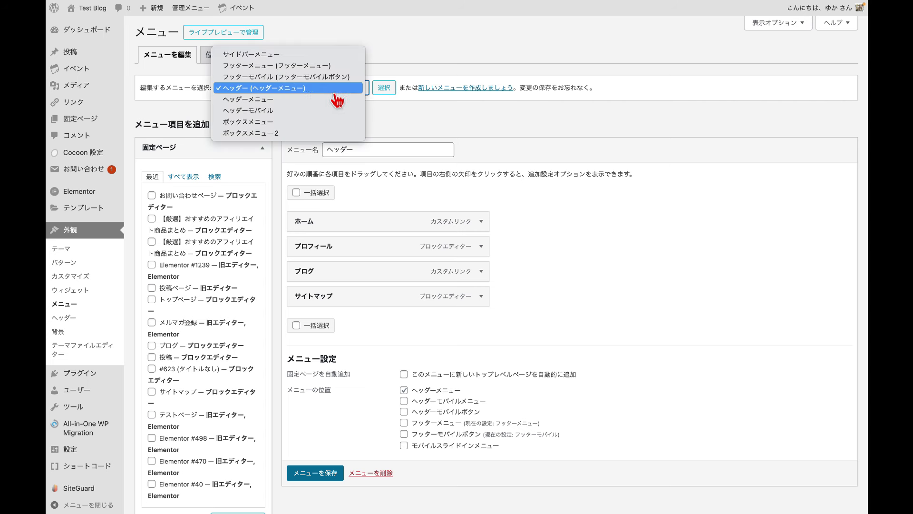
left_click(336, 94)
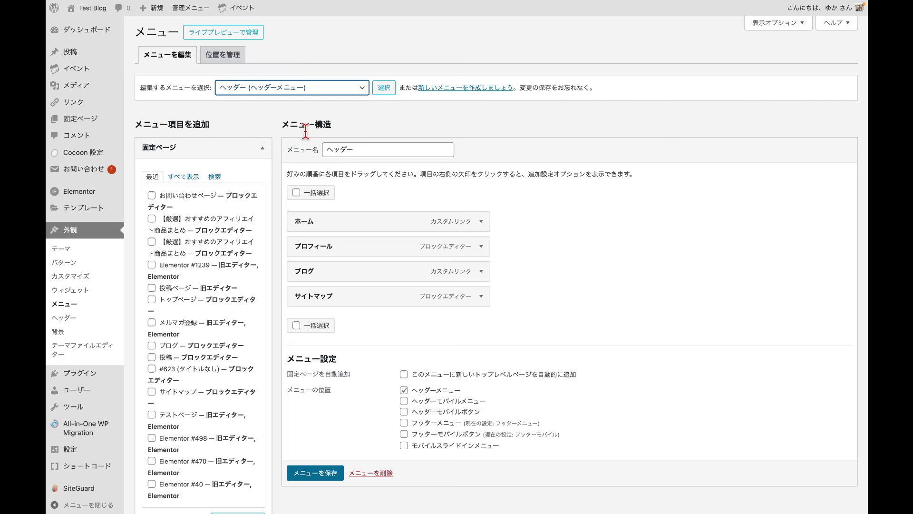
- Start a new menu and try out ヘッダーメニュー and フッターメニュー as its display locations
left_click(483, 90)
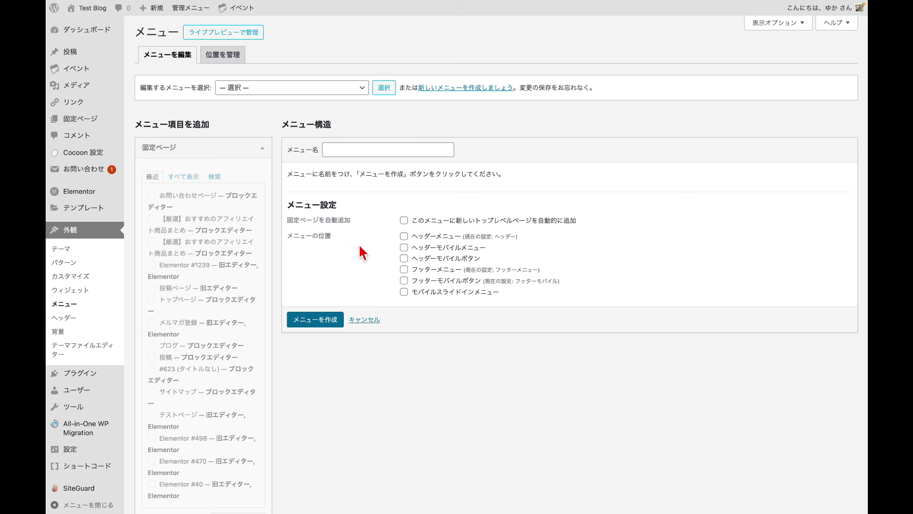
left_click(404, 237)
left_click(405, 238)
left_click(415, 272)
left_click(405, 272)
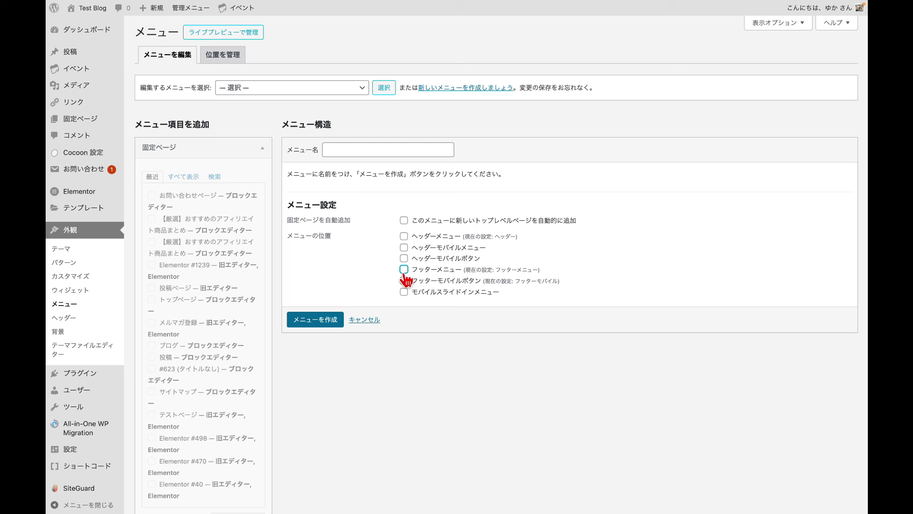
- Load ヘッダー (ヘッダーメニュー) as the menu to edit
left_click(343, 92)
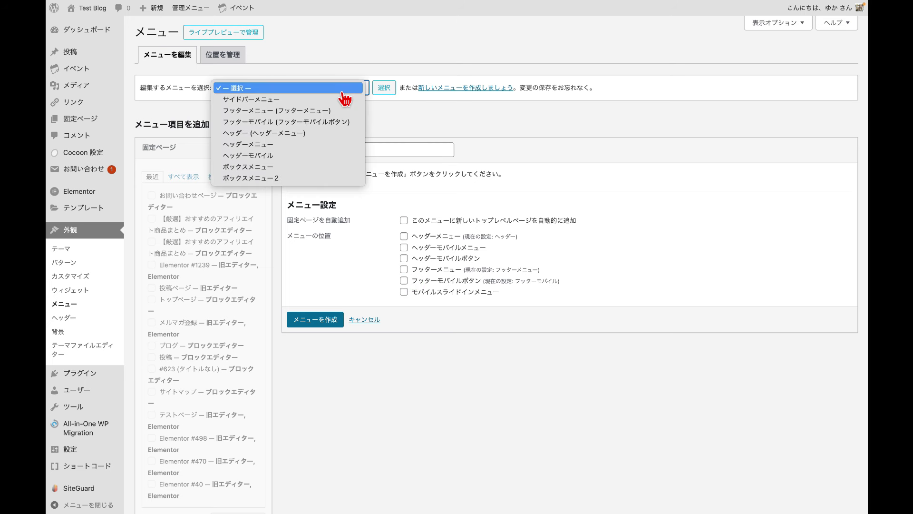
left_click(319, 135)
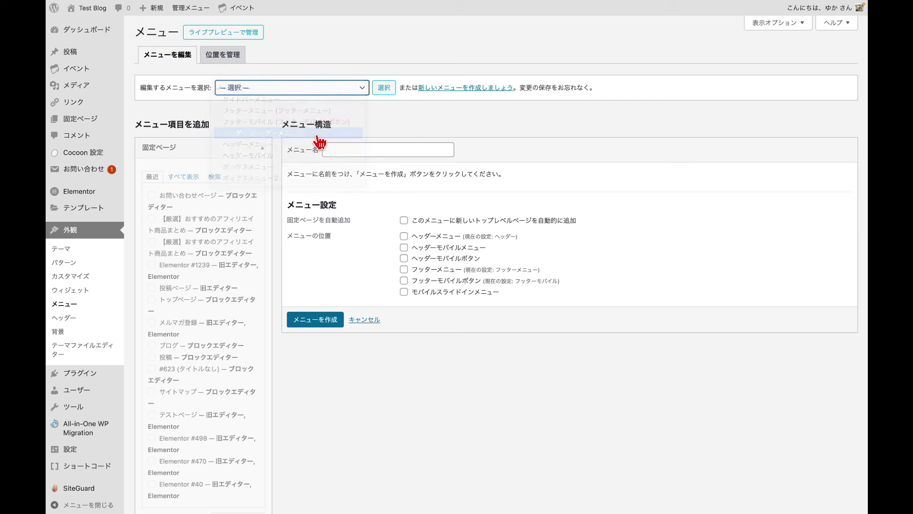
left_click(393, 90)
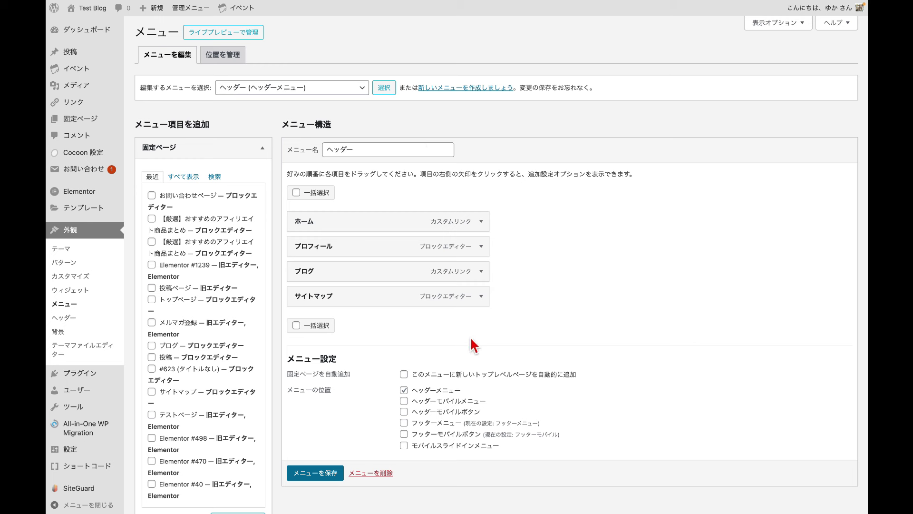
- Add the お問い合わせページ page to the ヘッダー menu and save the menu
left_click(161, 200)
scroll(238, 428, "down", 1)
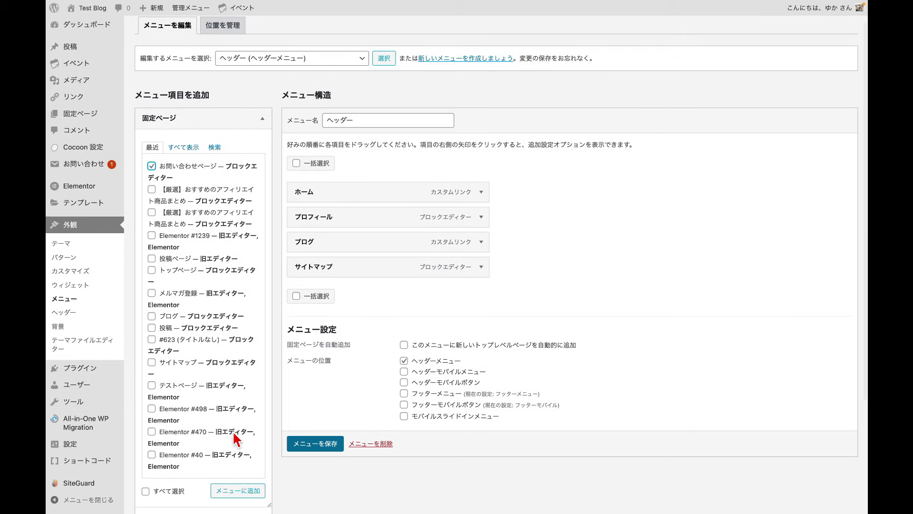
left_click(248, 494)
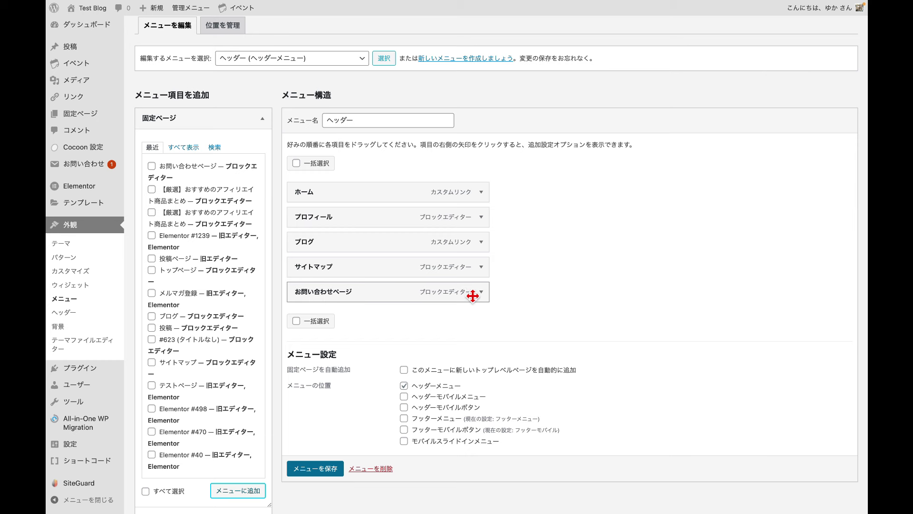
left_click(311, 471)
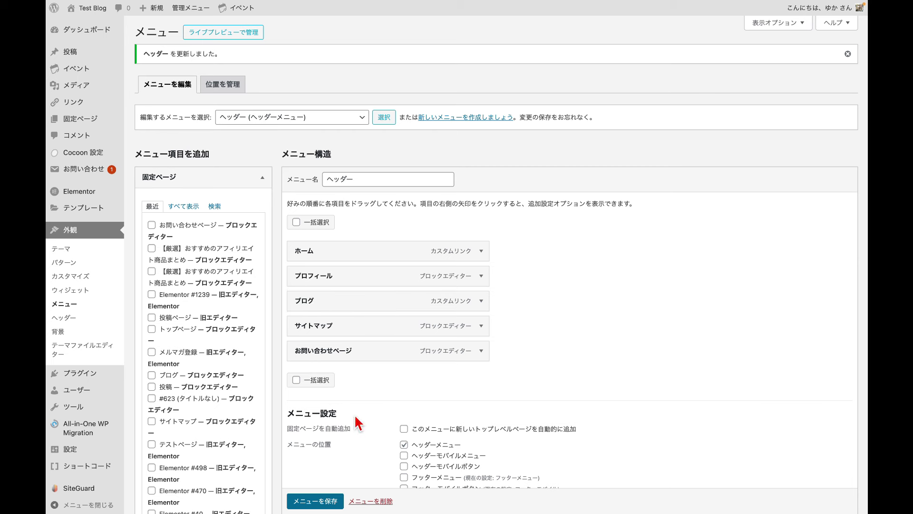
- Shorten the navigation label of the お問い合わせページ menu item to お問い合わせ and save the menu
left_click(481, 352)
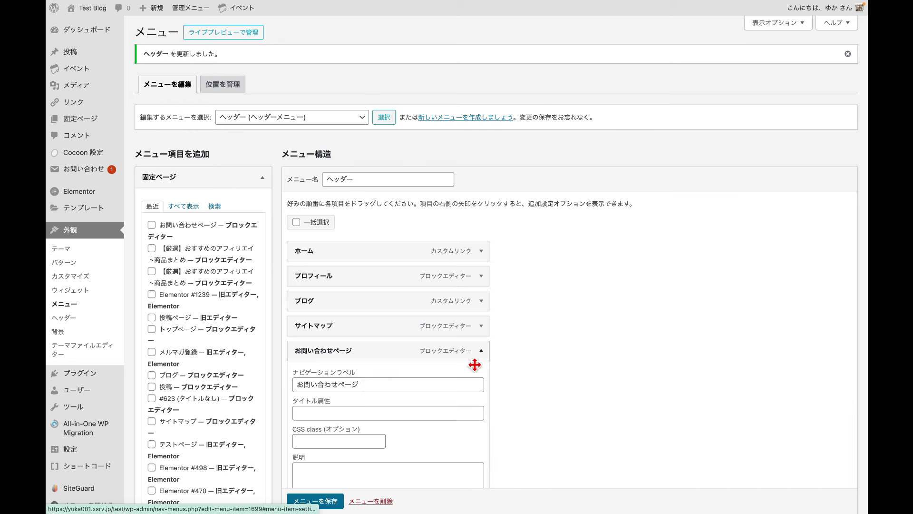
left_click_drag(340, 391, 386, 390)
key("BackSpace")
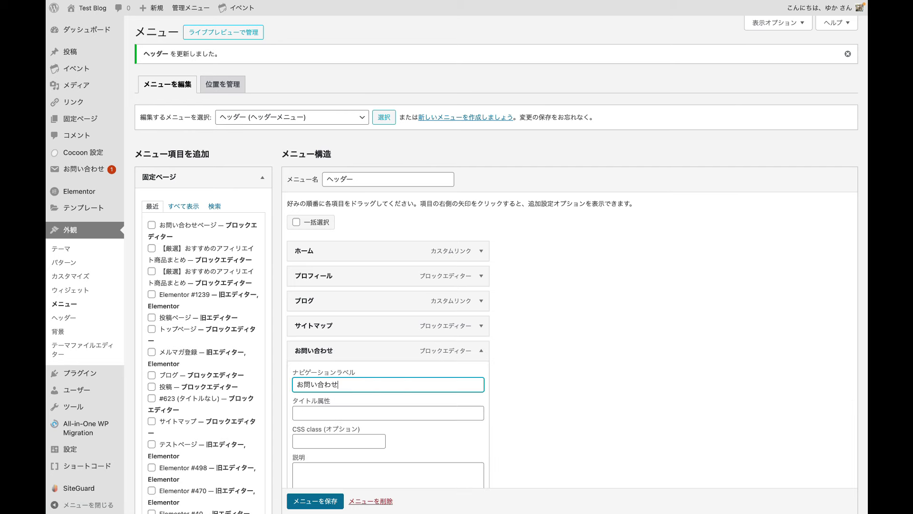
scroll(387, 397, "down", 3)
left_click(338, 501)
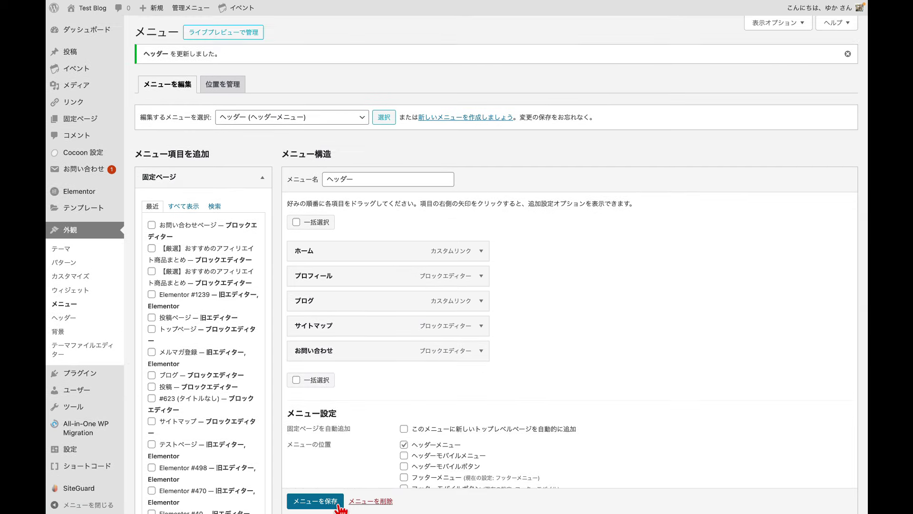
- Reopen the お問い合わせ menu item's settings and examine its navigation label
left_click(487, 358)
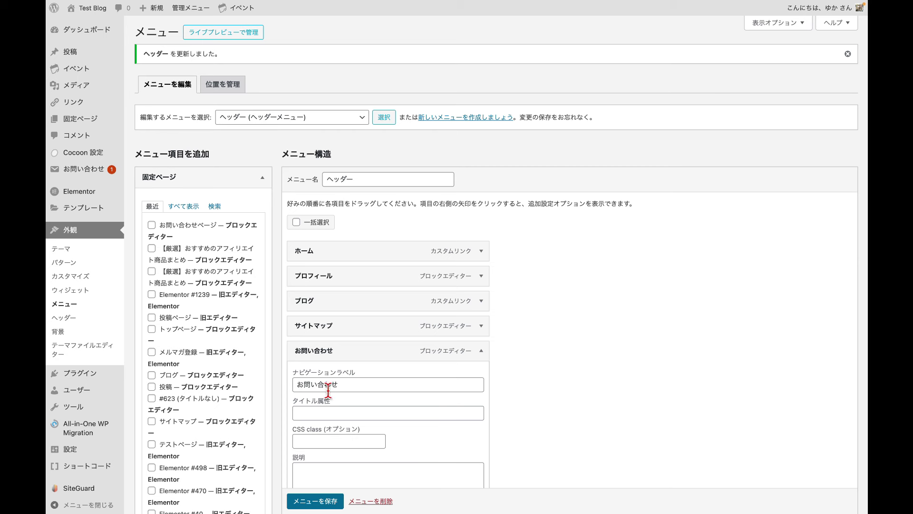
left_click_drag(289, 384, 339, 388)
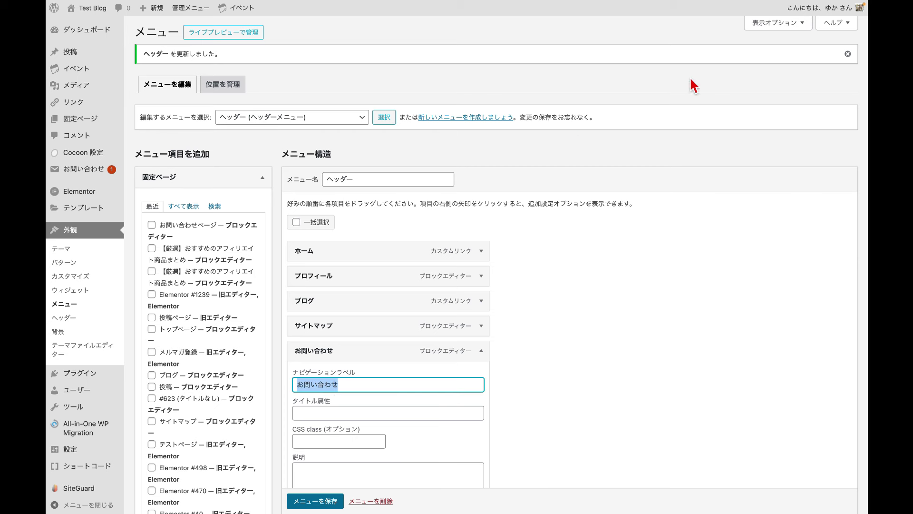
left_click(356, 390)
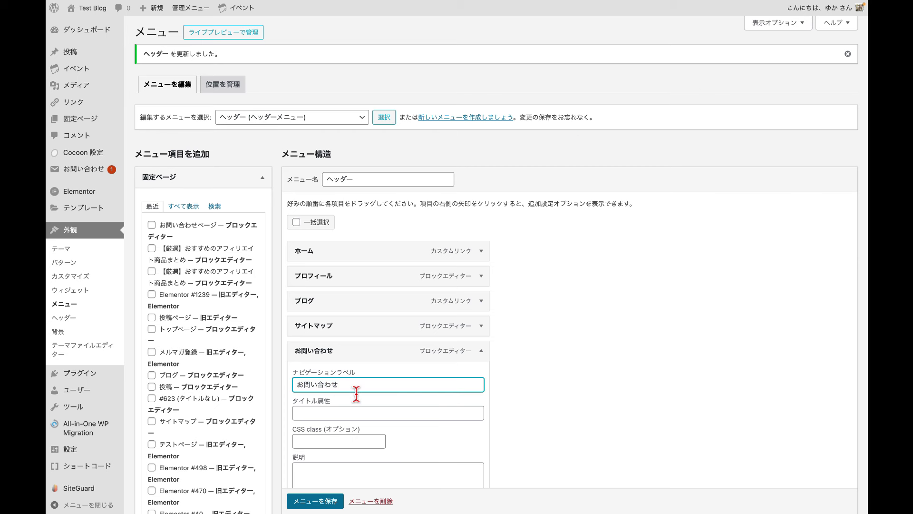
left_click_drag(297, 390, 348, 389)
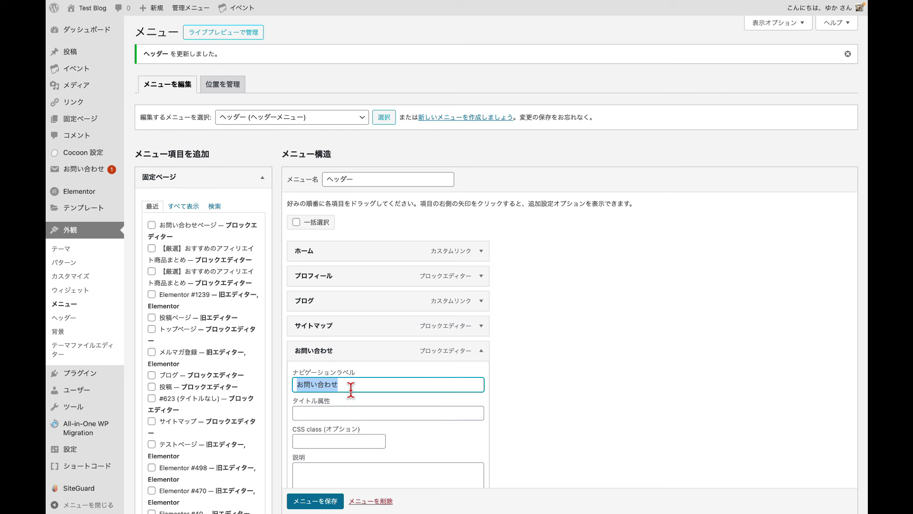
left_click(337, 388)
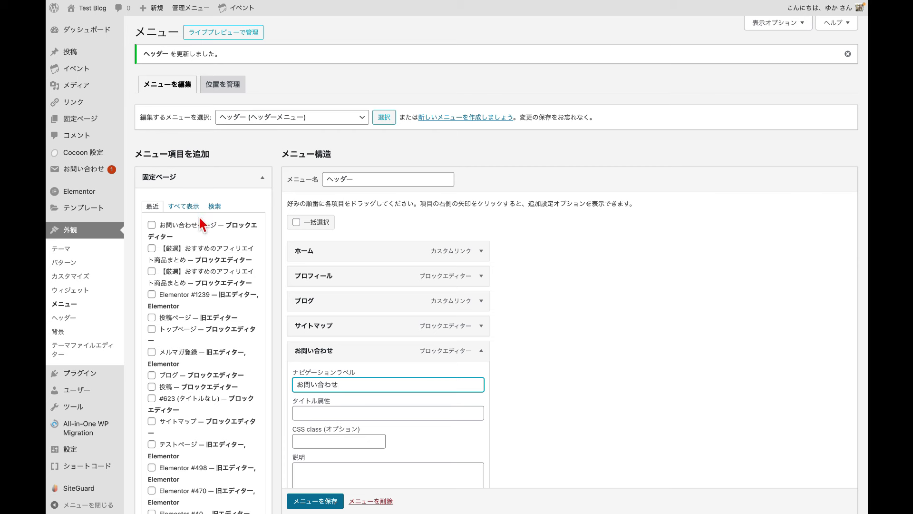
- Leave the menu screen for the live site, open お問い合わせ from the header navigation and examine the contact page down to the footer
left_click(90, 22)
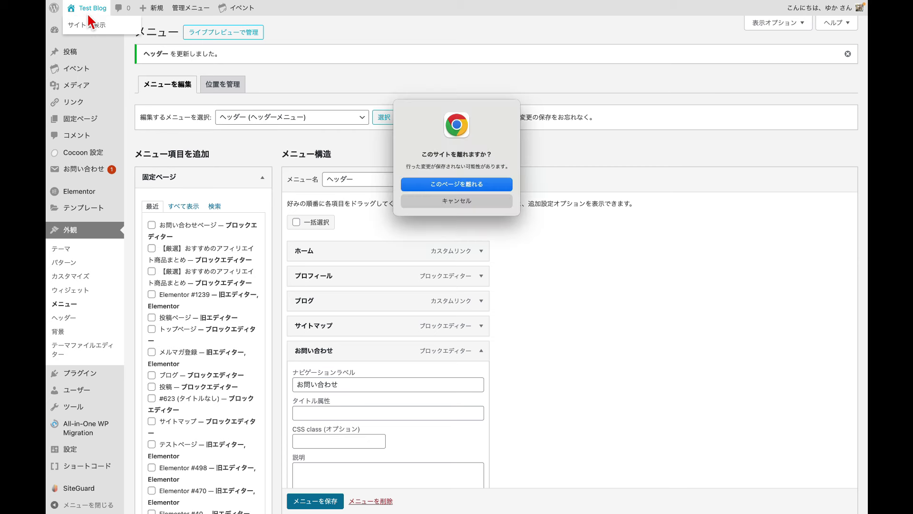
left_click(442, 184)
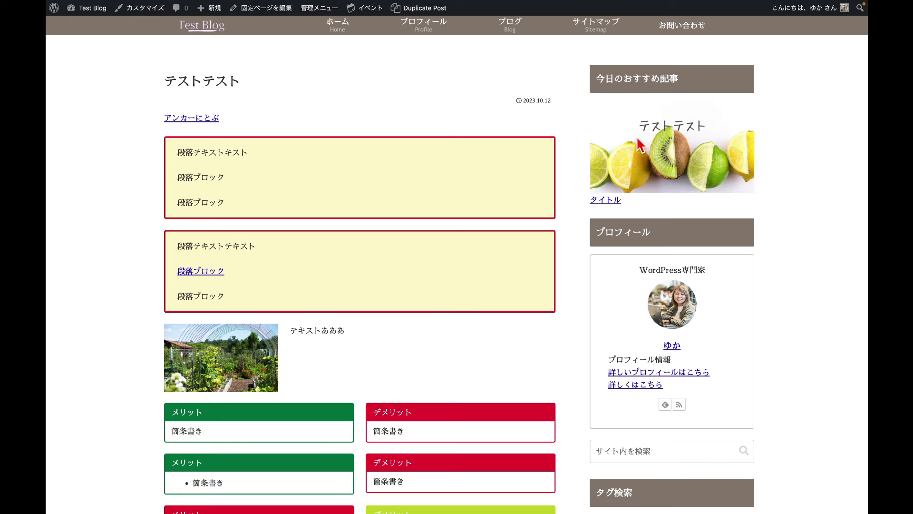
left_click(689, 39)
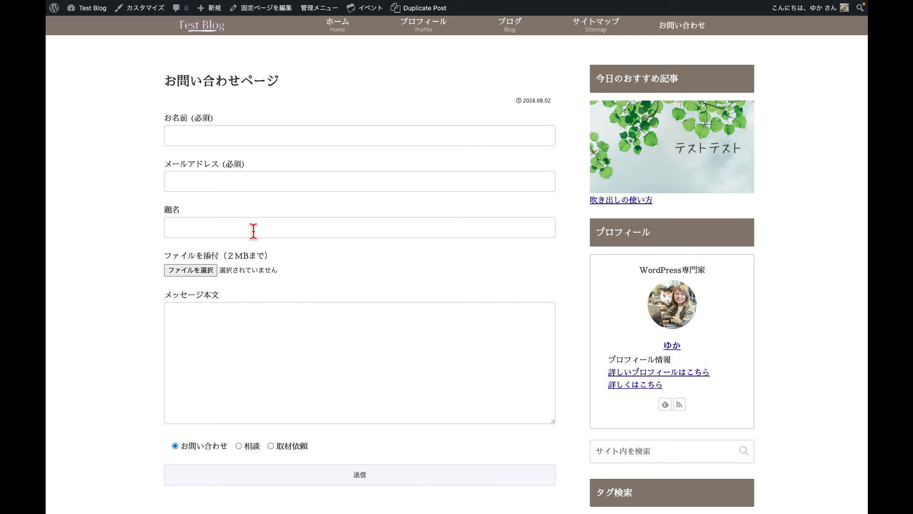
scroll(253, 231, "down", 1)
scroll(253, 230, "up", 1)
scroll(339, 379, "down", 10)
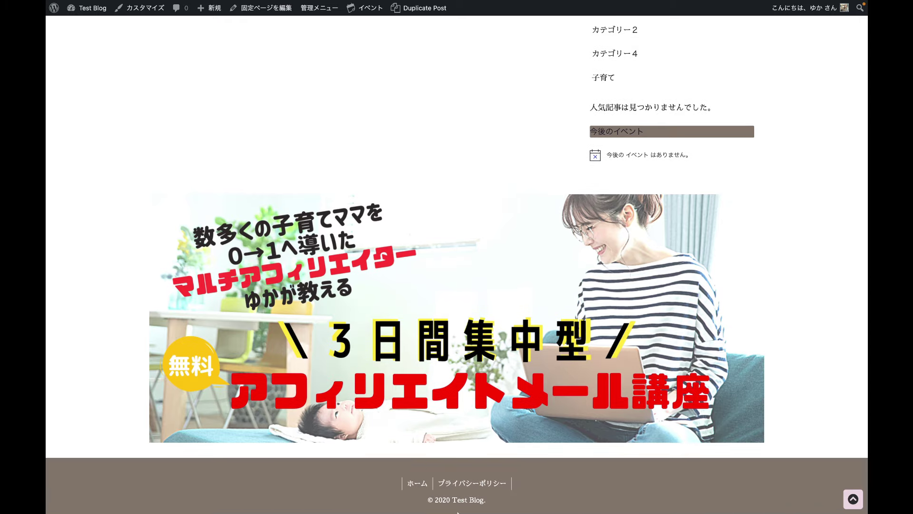
scroll(589, 334, "up", 15)
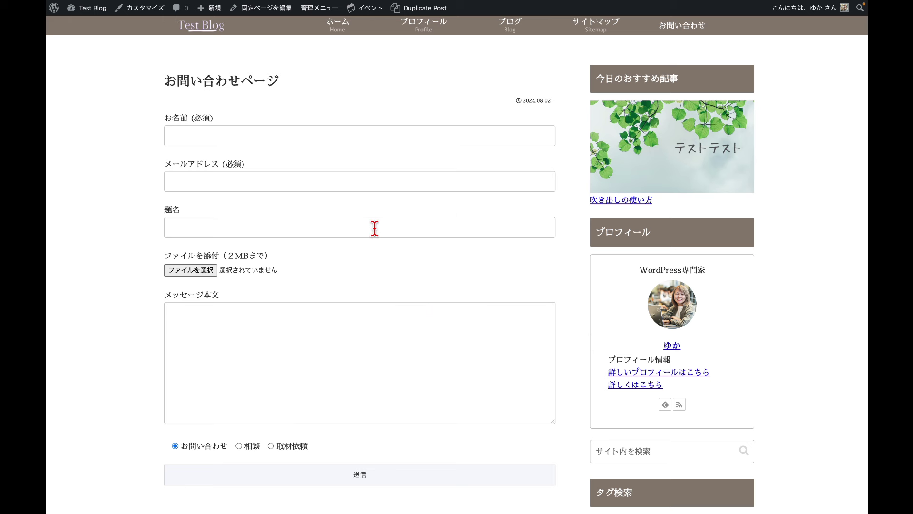
- Go to the site's home page and examine its main content, sidebar and header navigation
left_click(199, 32)
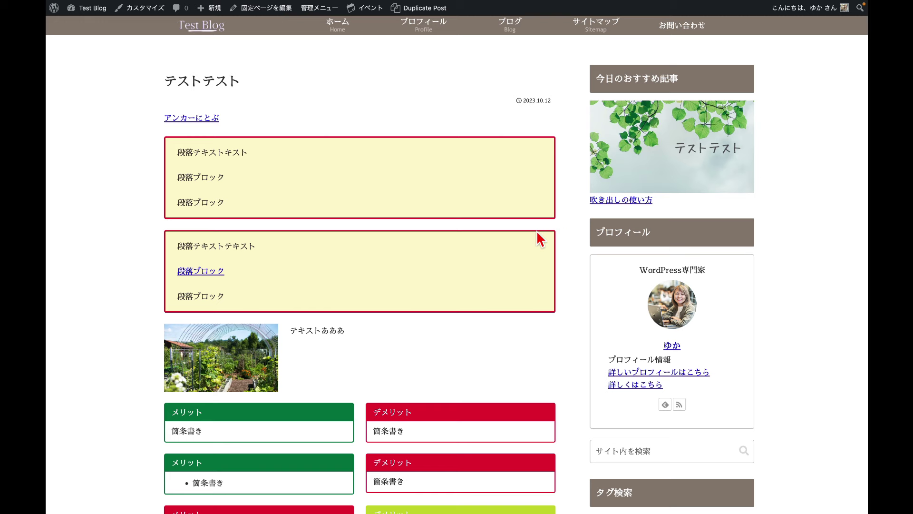
scroll(539, 238, "down", 3)
scroll(540, 238, "up", 3)
scroll(540, 238, "down", 6)
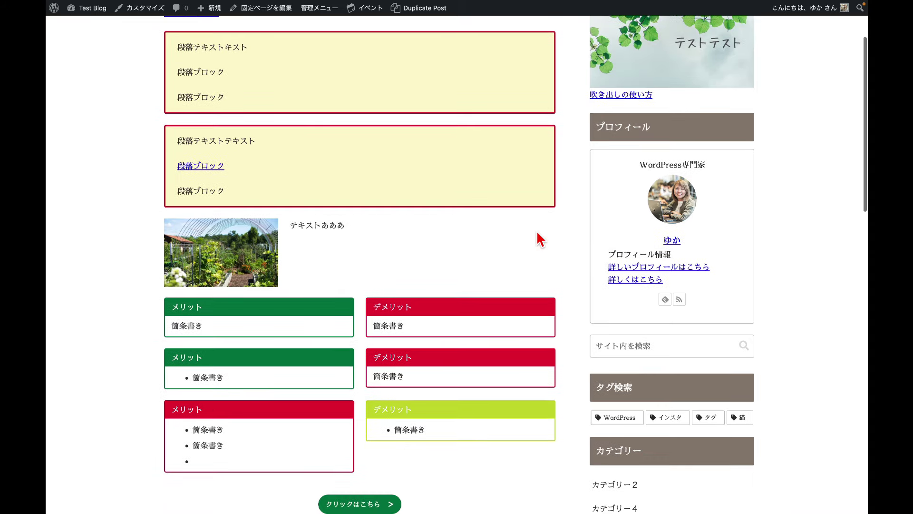
scroll(539, 238, "down", 11)
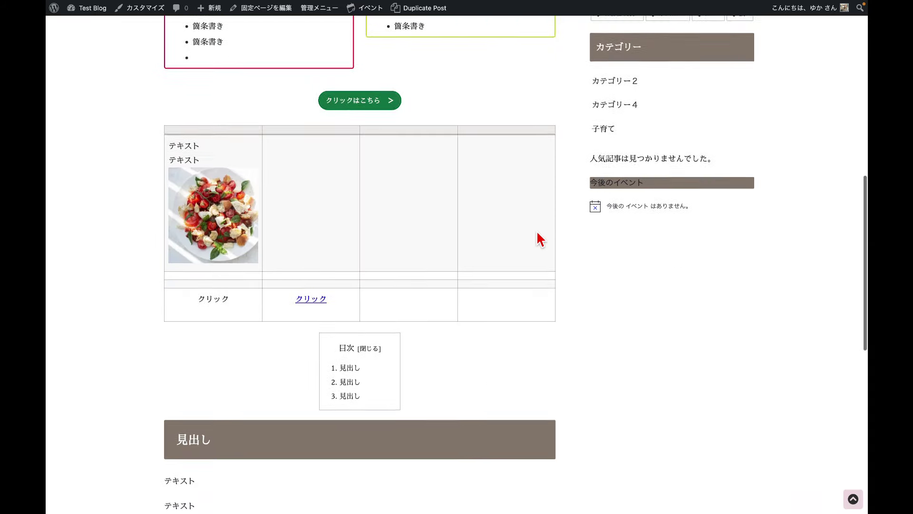
scroll(540, 238, "up", 19)
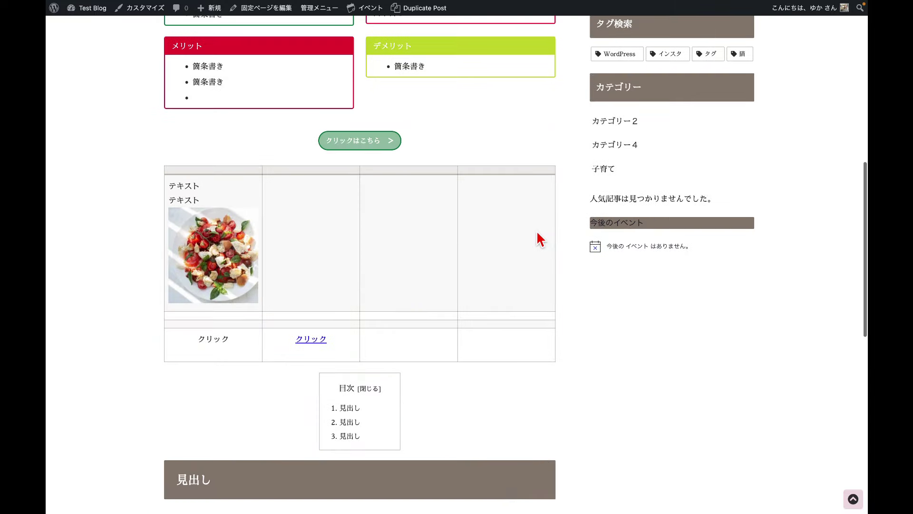
scroll(540, 240, "down", 3)
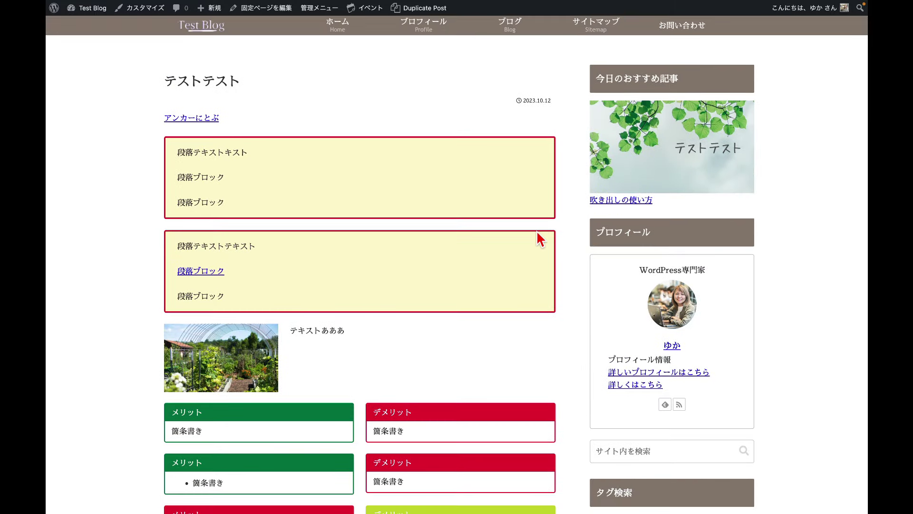
scroll(540, 239, "up", 3)
scroll(465, 330, "down", 1)
scroll(464, 330, "up", 1)
- Return to the dashboard and open the widget management screen
left_click(76, 13)
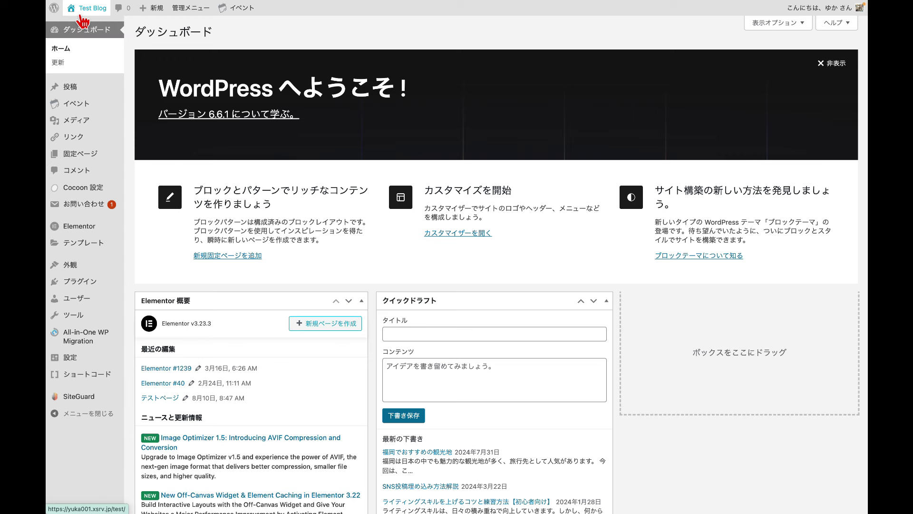
mouse_move(91, 266)
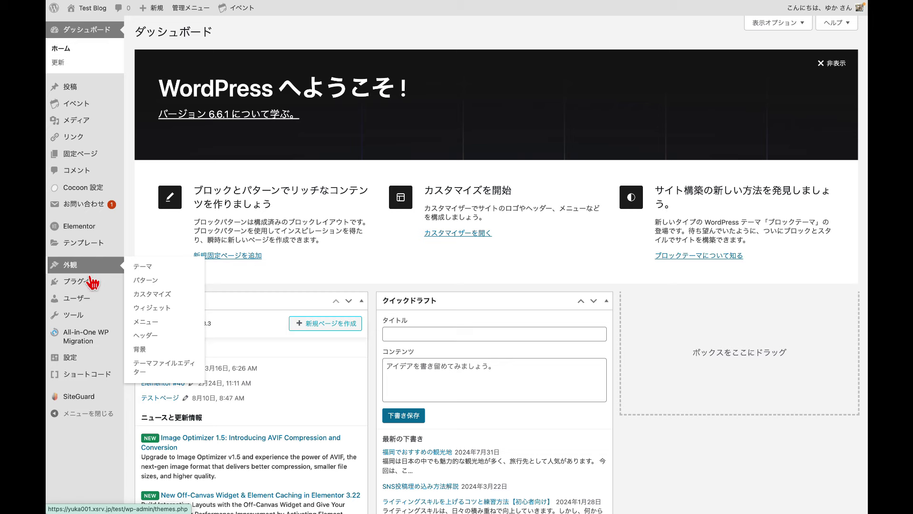
left_click(170, 311)
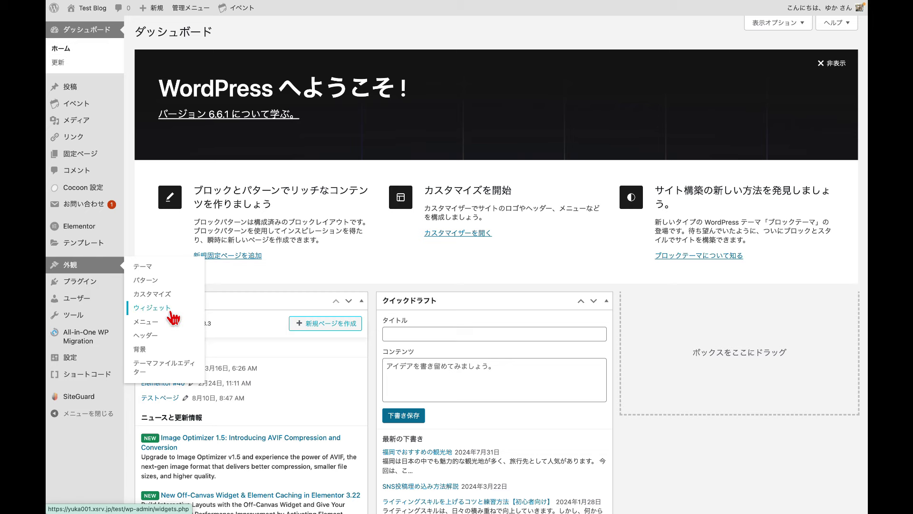
- Look through the widget areas and expand コンテンツ上部 and コンテンツ下部
scroll(622, 324, "down", 10)
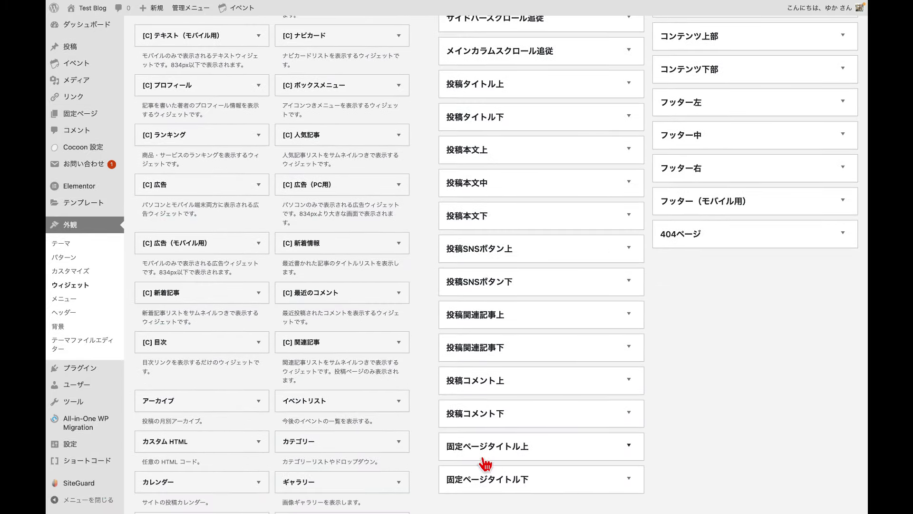
scroll(552, 454, "up", 10)
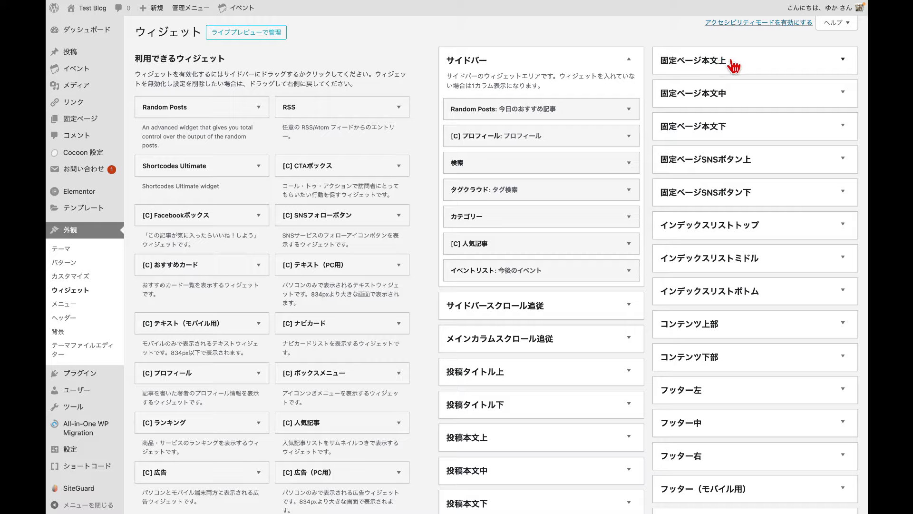
scroll(534, 342, "down", 5)
scroll(534, 341, "up", 3)
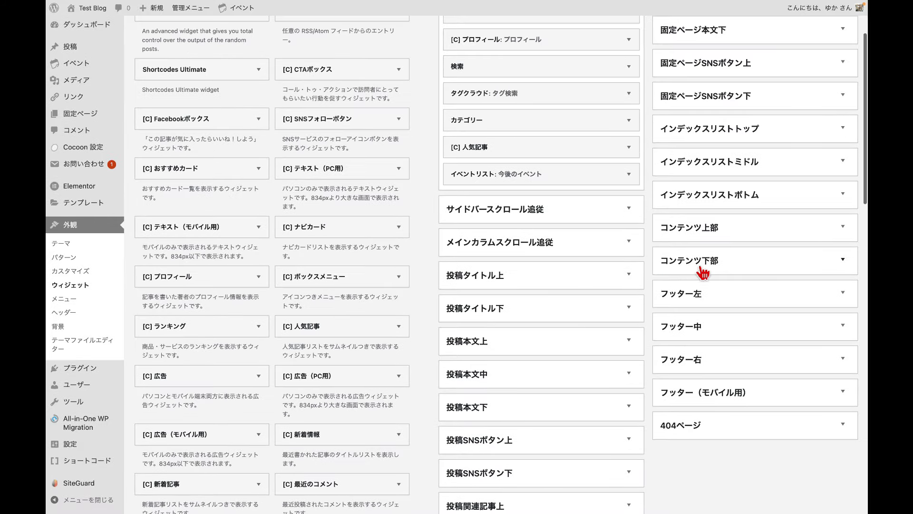
scroll(679, 243, "down", 1)
left_click(842, 242)
left_click(843, 210)
left_click(843, 210)
left_click(843, 210)
left_click(842, 291)
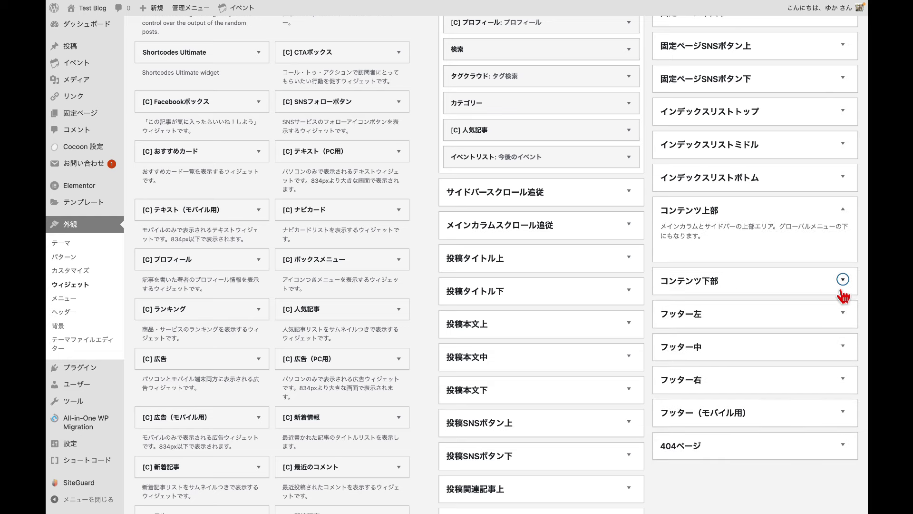
left_click(842, 291)
- Examine the content of the テキスト widget in the コンテンツ下部 area, collapse it and look over the available widgets
scroll(837, 295, "down", 2)
scroll(834, 285, "down", 1)
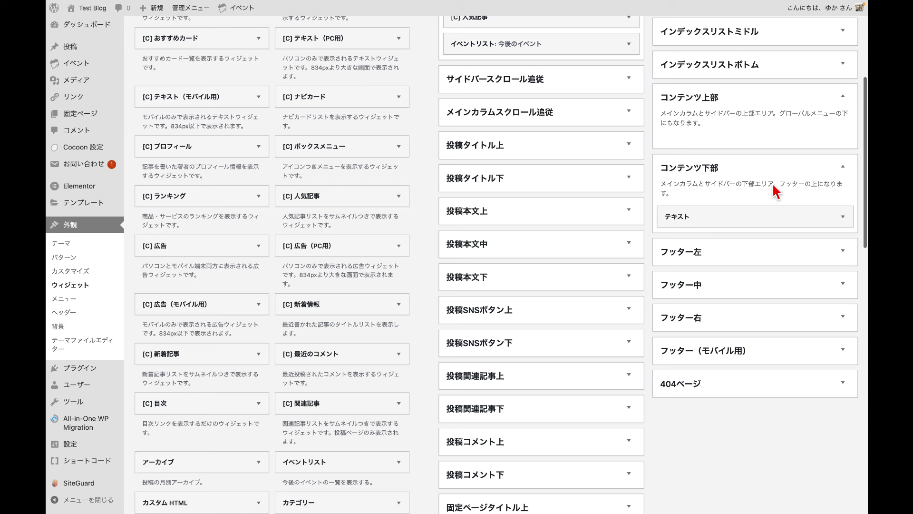
left_click(843, 217)
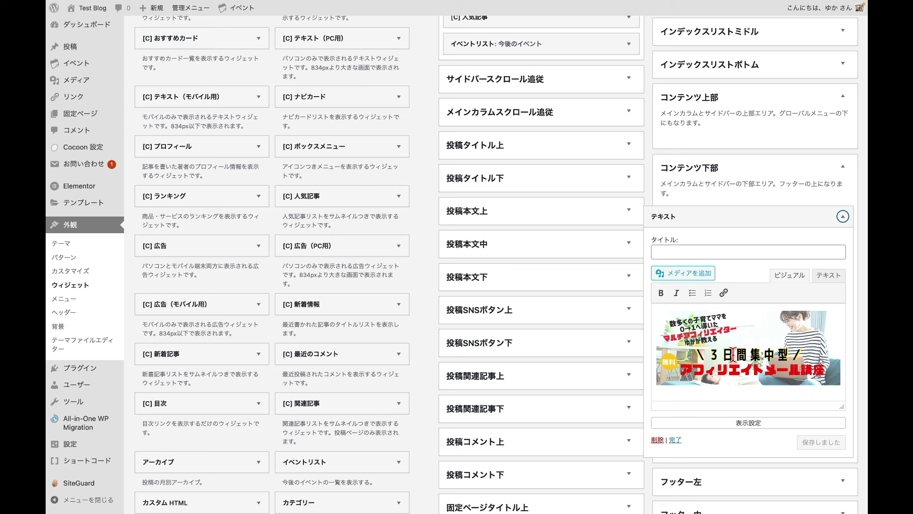
left_click(843, 216)
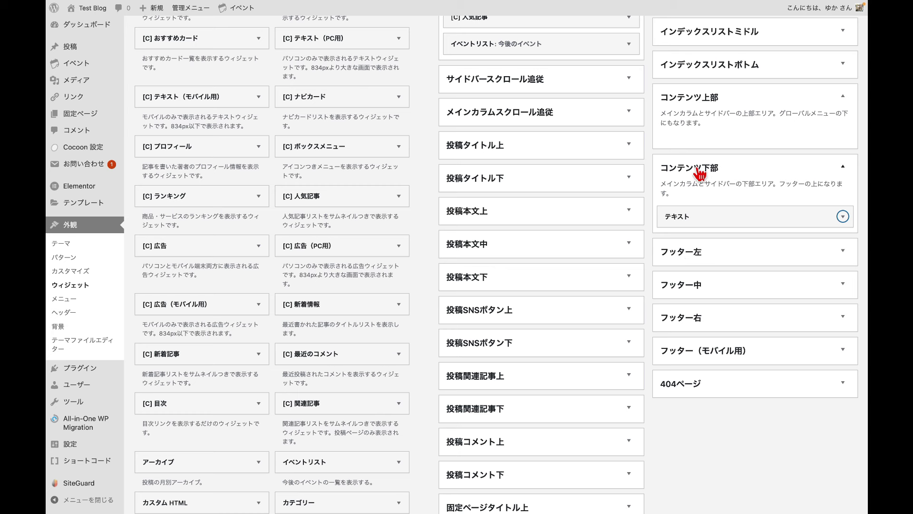
scroll(336, 402, "down", 3)
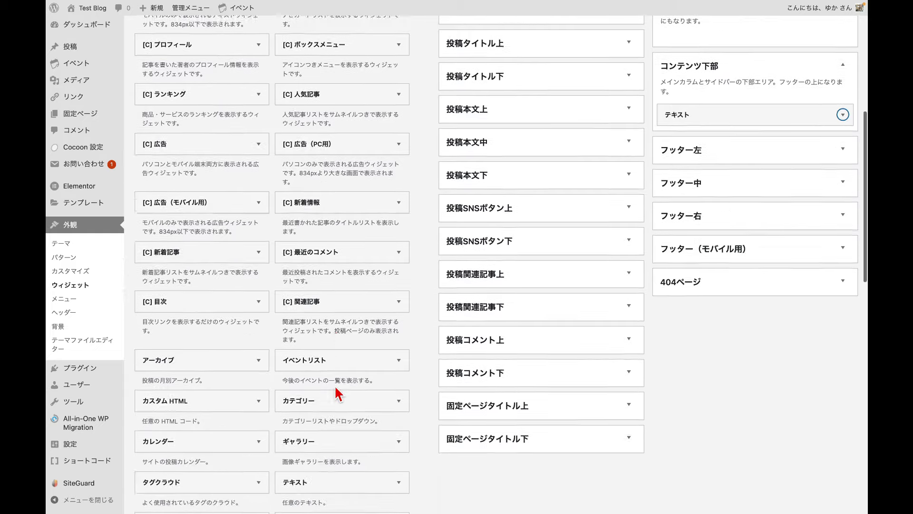
- Add a new テキスト widget to the コンテンツ下部 area
scroll(342, 394, "down", 3)
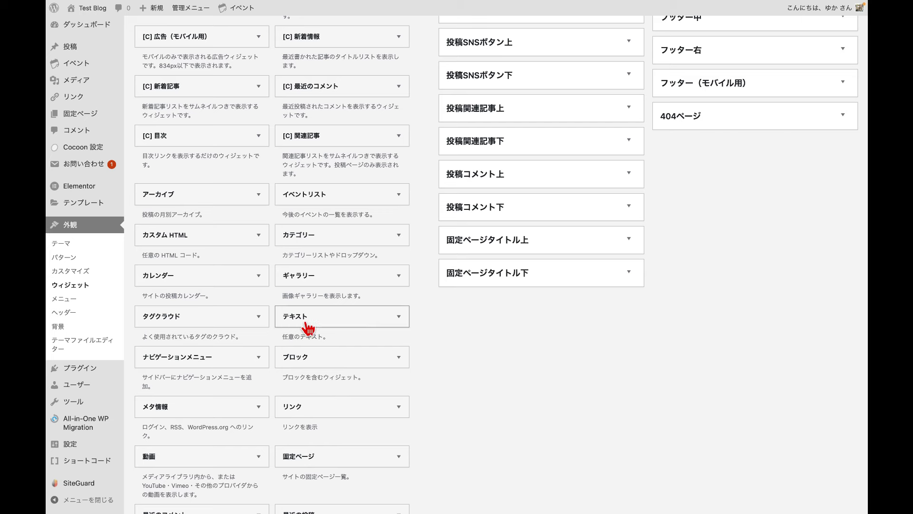
scroll(603, 340, "up", 3)
scroll(603, 340, "up", 1)
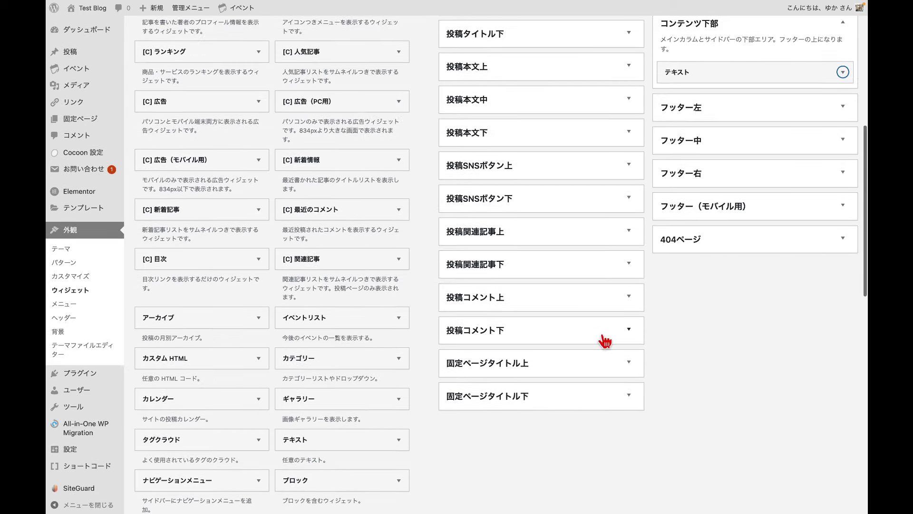
left_click_drag(325, 455, 259, 455)
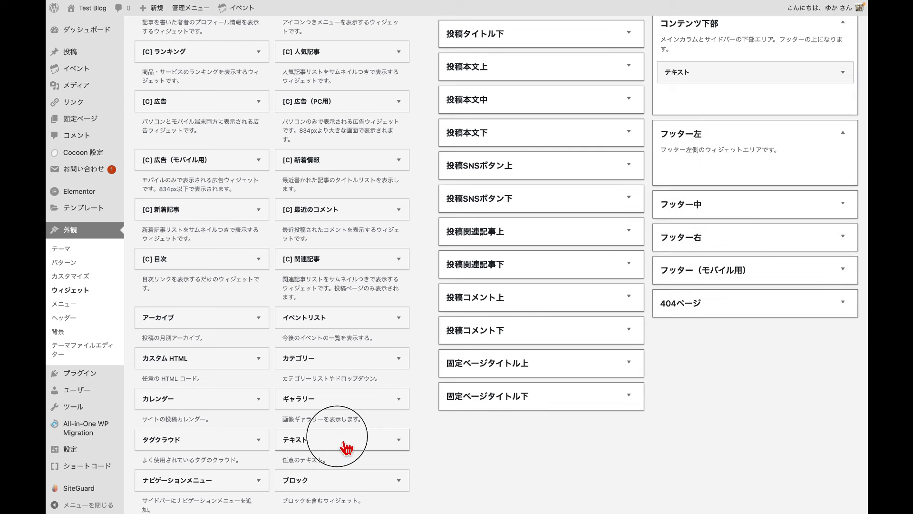
left_click(381, 440)
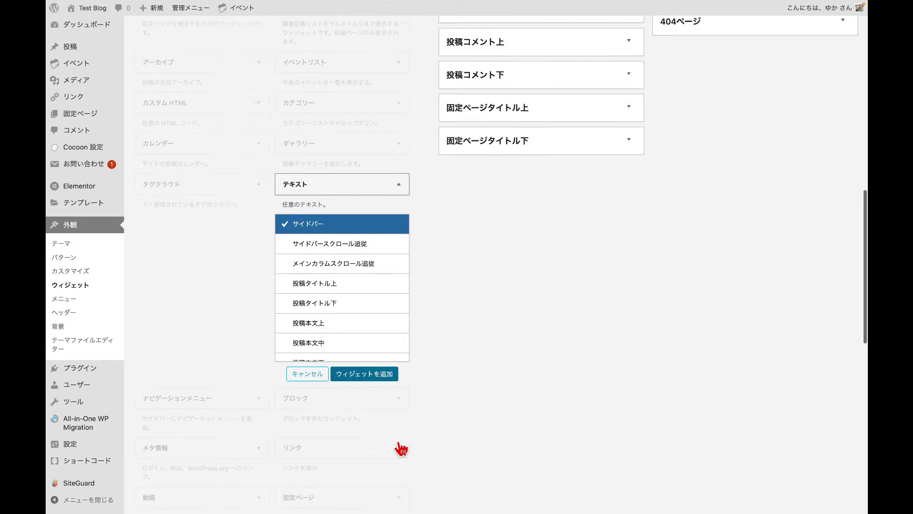
scroll(307, 220, "down", 3)
scroll(310, 221, "down", 5)
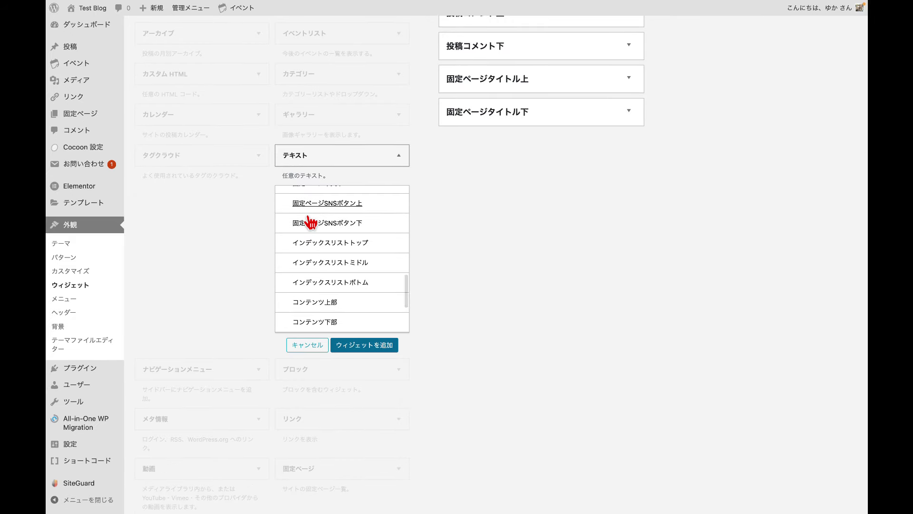
scroll(311, 222, "down", 1)
left_click(335, 301)
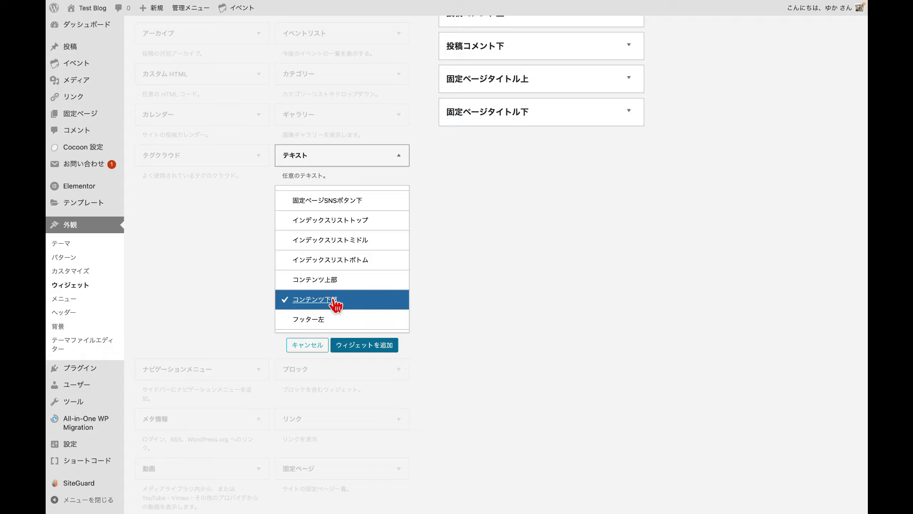
left_click(367, 348)
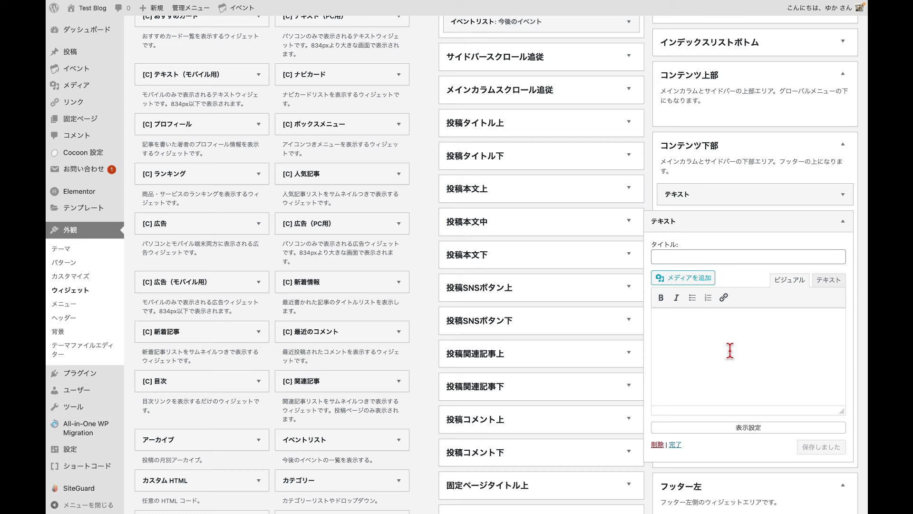
- Insert the light bulb image gazou.jpg from the media library into the new text widget and delete its caption
left_click(693, 281)
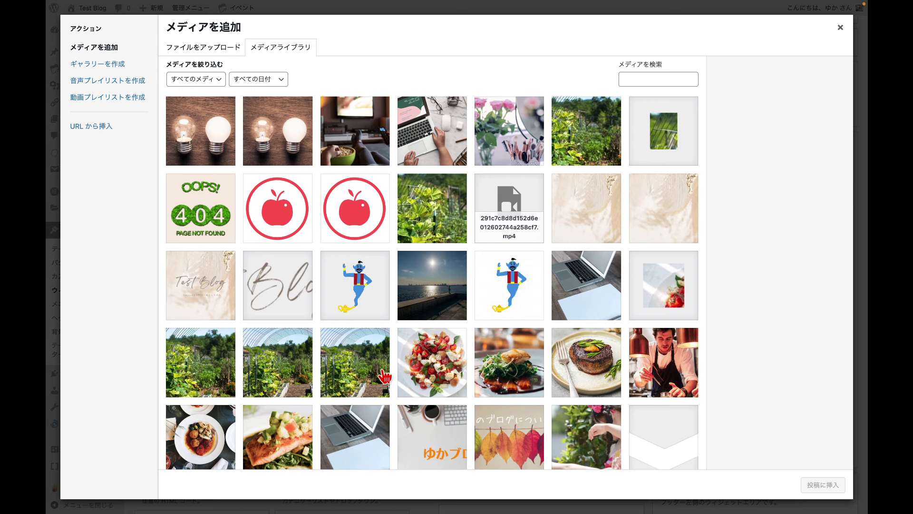
left_click(295, 152)
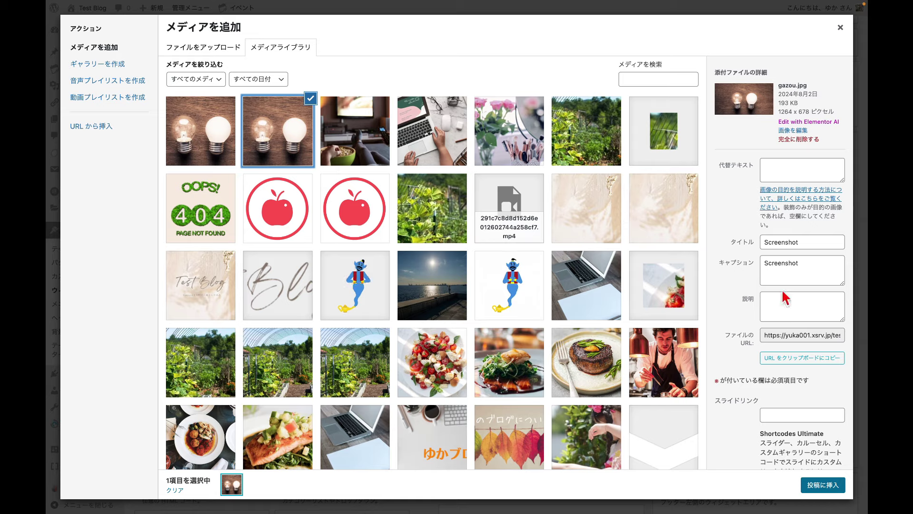
left_click(825, 485)
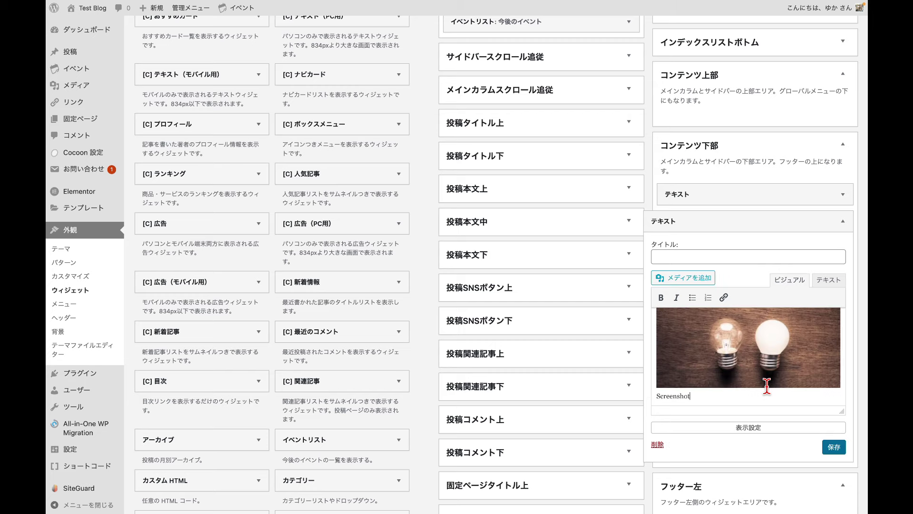
left_click_drag(657, 396, 717, 398)
key("BackSpace")
key("BackSpace")
- Center-align the light bulb image in the text widget
left_click(749, 361)
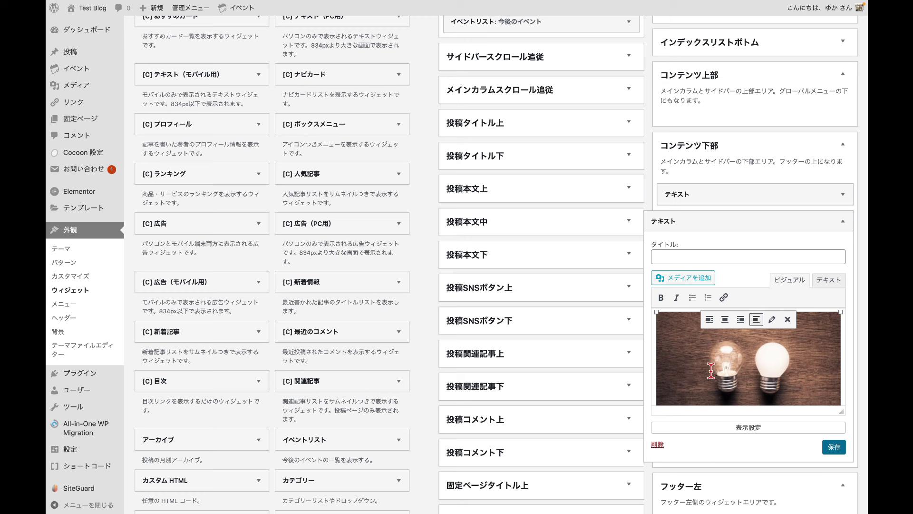
left_click(725, 319)
left_click(726, 324)
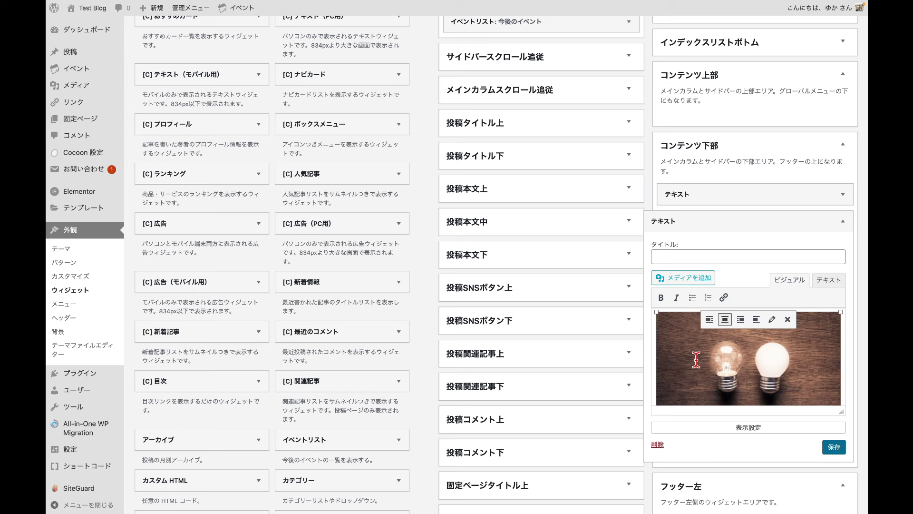
- Link the light bulb image to the お問い合わせページ found with "/con" and save the widget
left_click(727, 300)
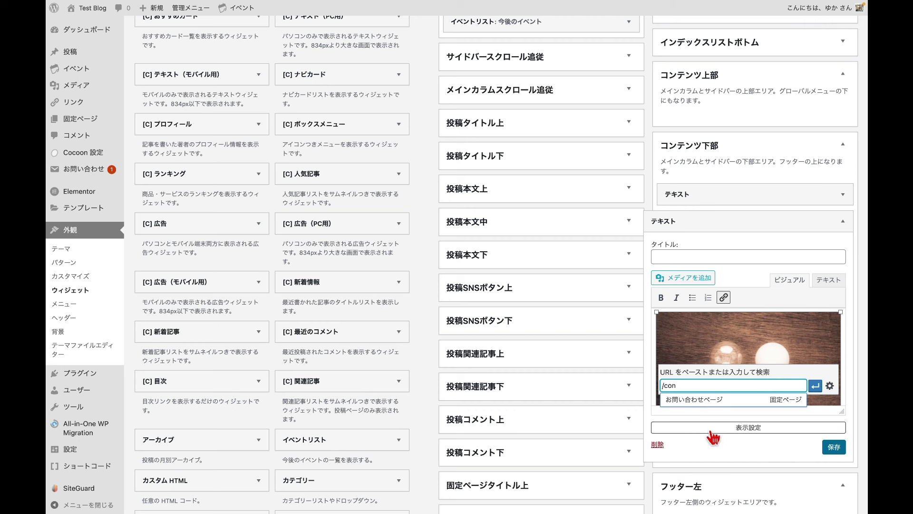
left_click(704, 400)
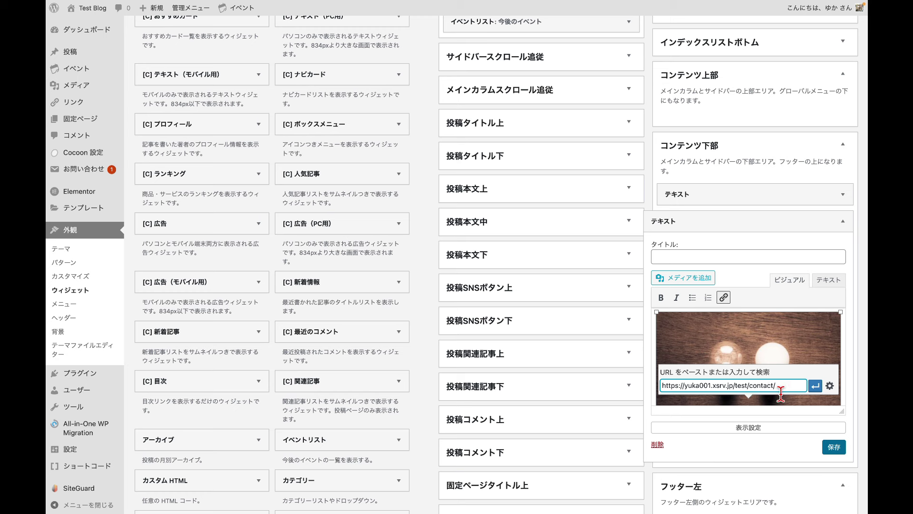
left_click(822, 388)
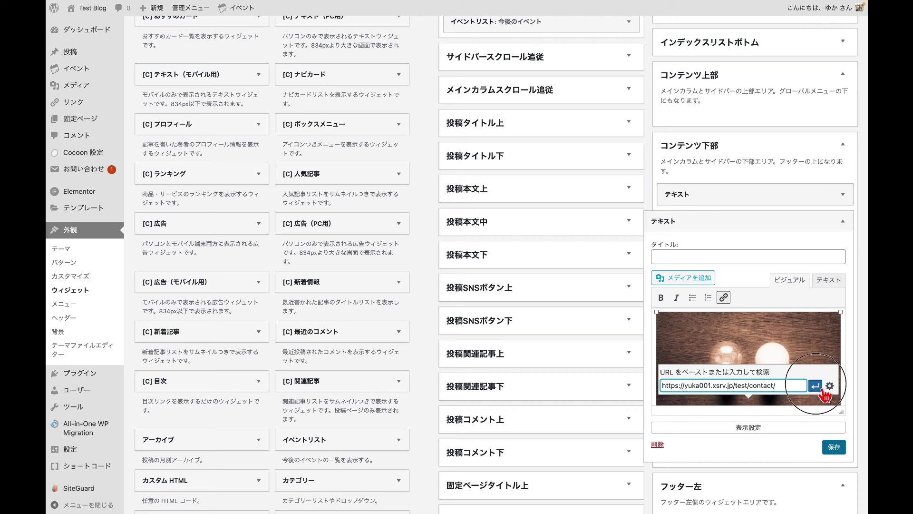
left_click(833, 448)
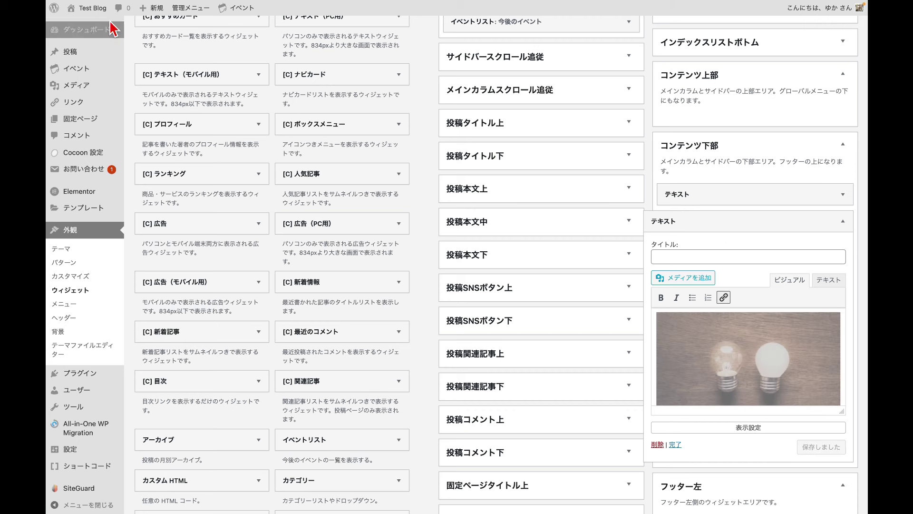
- View the site's home page, test the light bulb banner's link above the footer, and check the banner on the contact page too
left_click(92, 9)
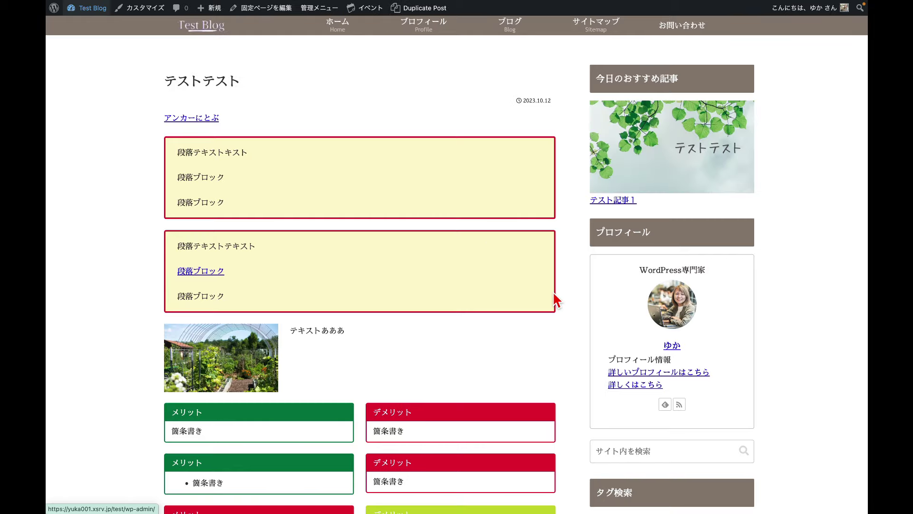
scroll(555, 301, "down", 15)
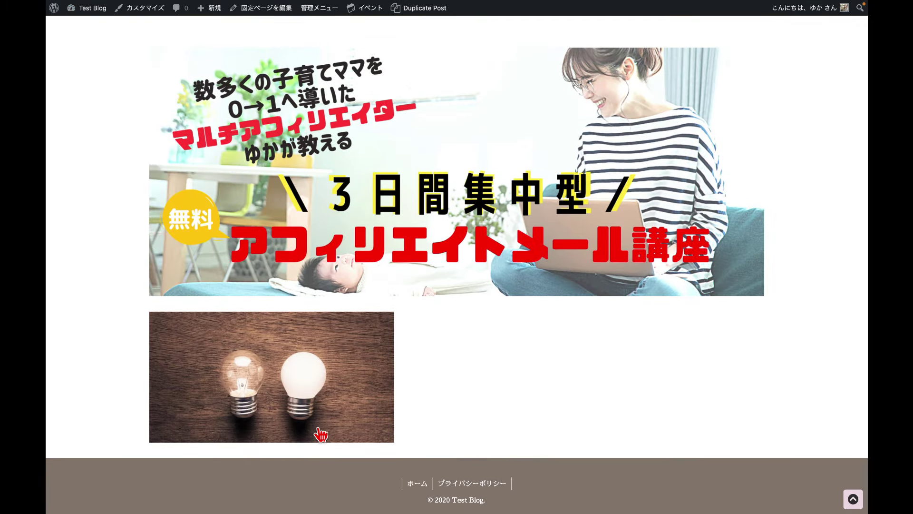
left_click(288, 384)
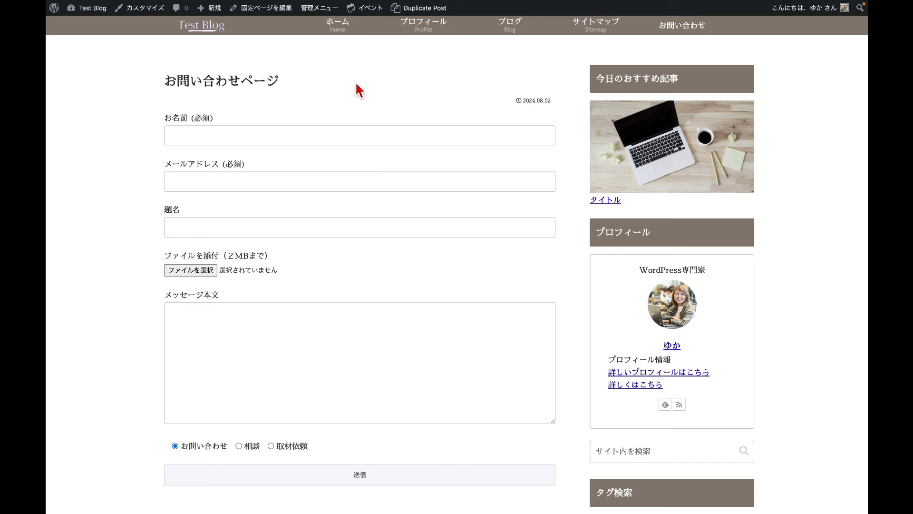
scroll(460, 387, "down", 10)
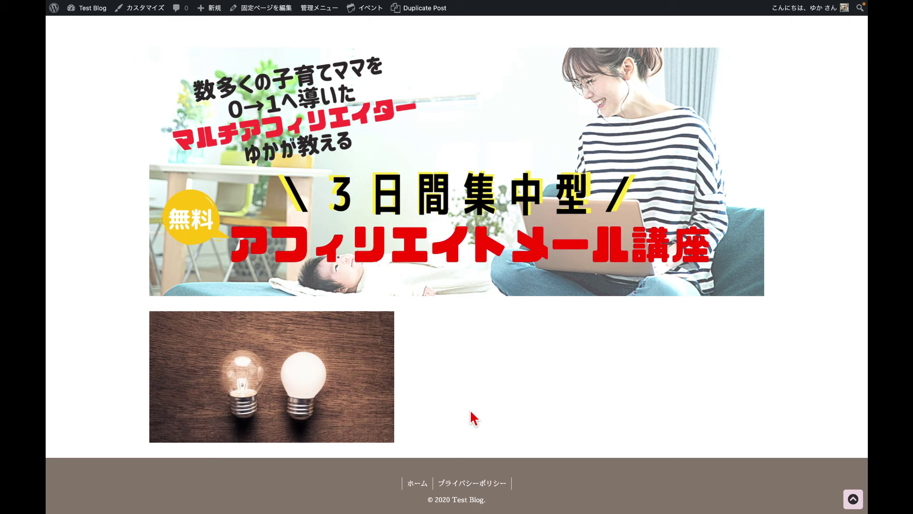
scroll(473, 475, "up", 10)
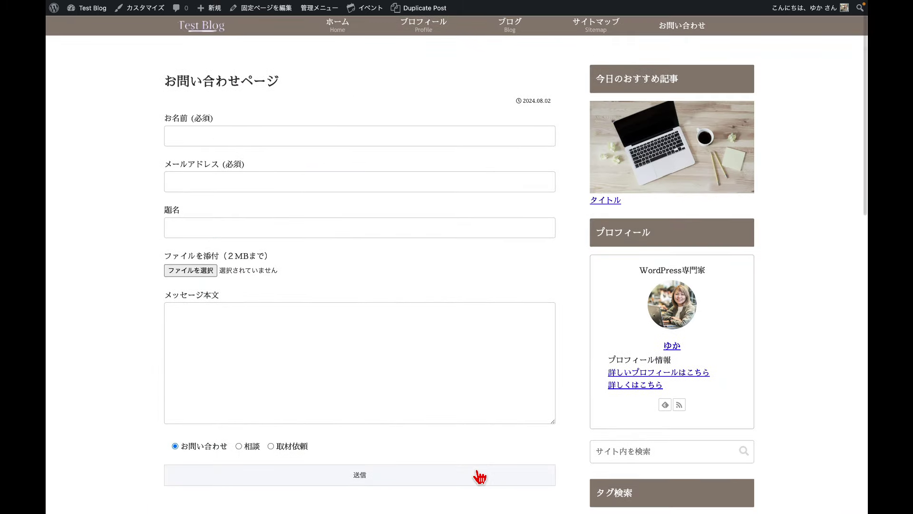
left_click(200, 34)
scroll(408, 308, "down", 10)
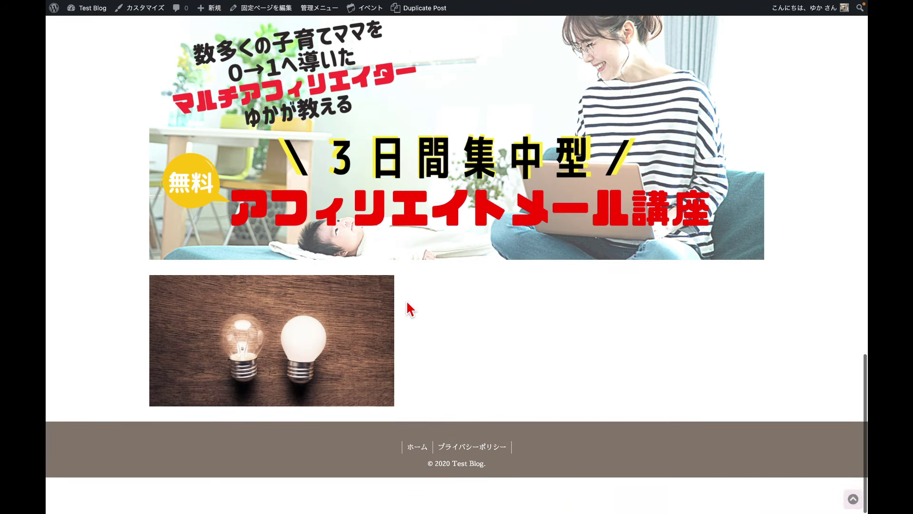
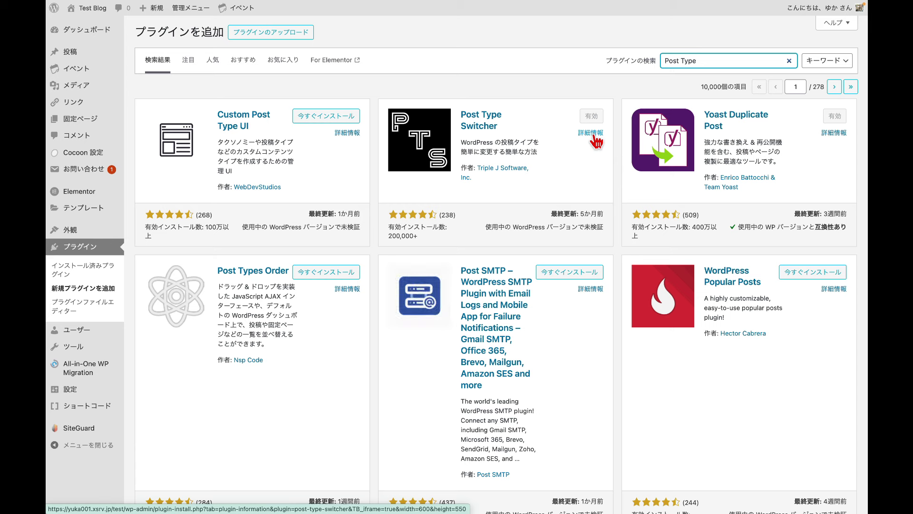
- Change the post type of the fixed page 【厳選】おすすめのアフィリエイト商品まとめ (ID 1665) to 投稿 through quick edit and update it
left_click(90, 122)
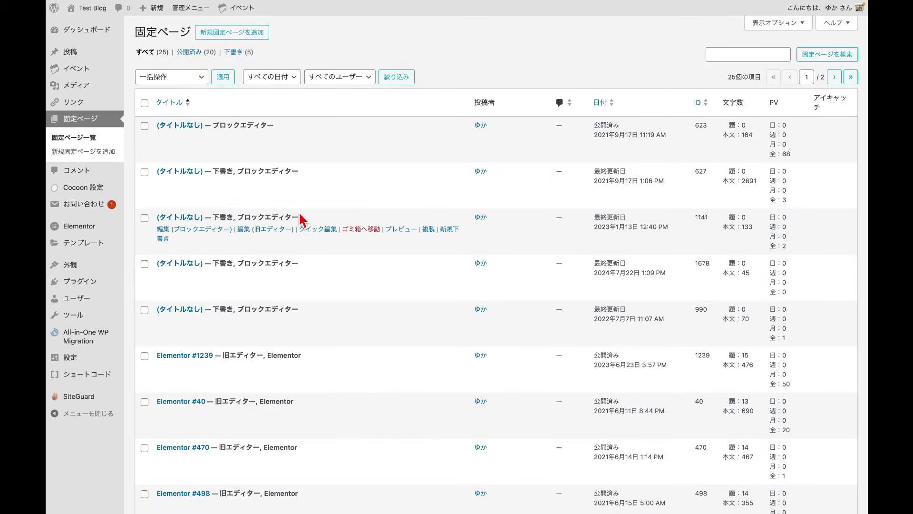
scroll(252, 254, "down", 6)
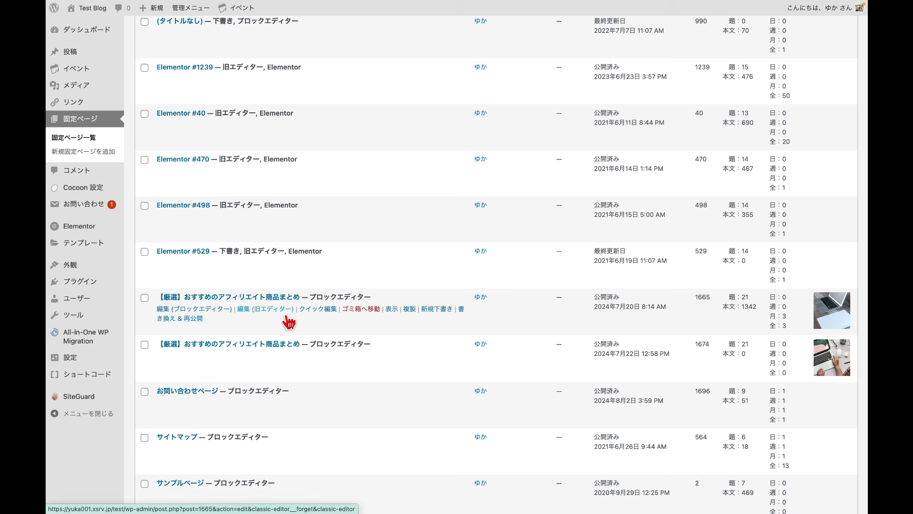
left_click(318, 309)
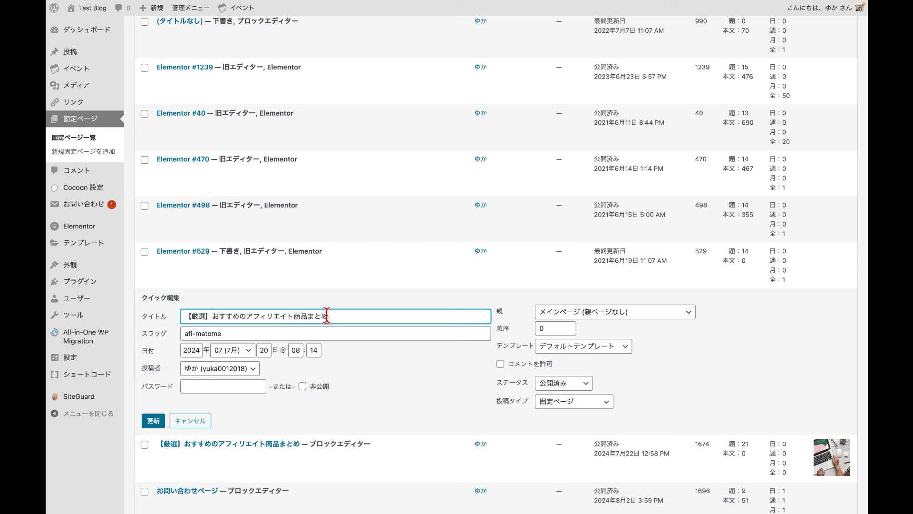
left_click(568, 412)
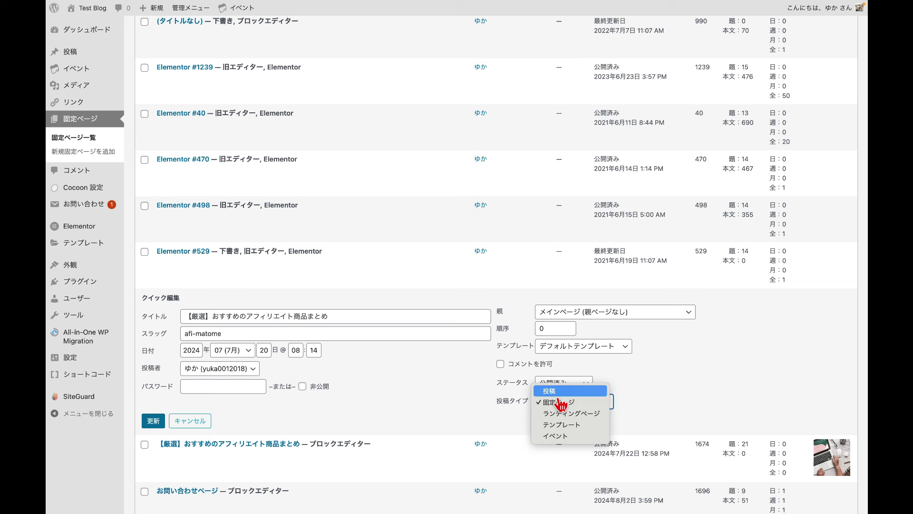
left_click(557, 395)
left_click(155, 425)
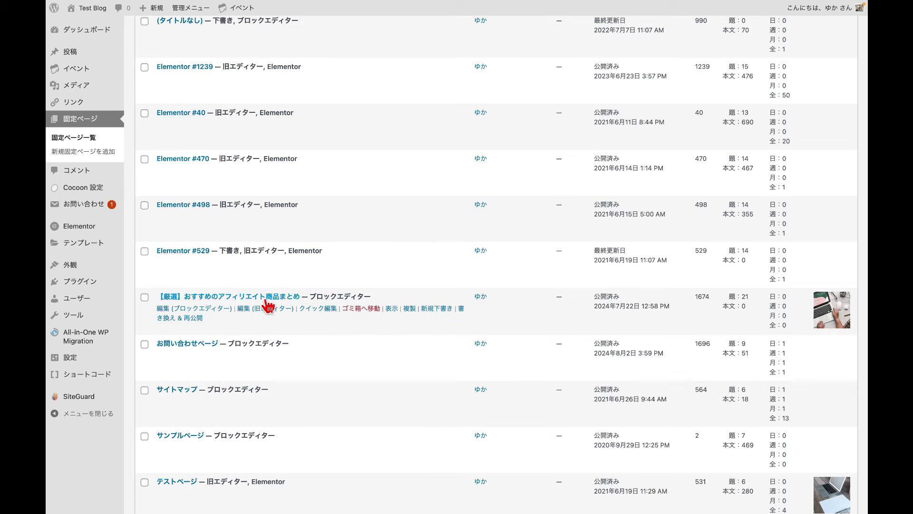
- Go to the posts list and open 【厳選】おすすめのアフィリエイト商品まとめ in the block editor
scroll(261, 305, "up", 5)
scroll(261, 306, "up", 2)
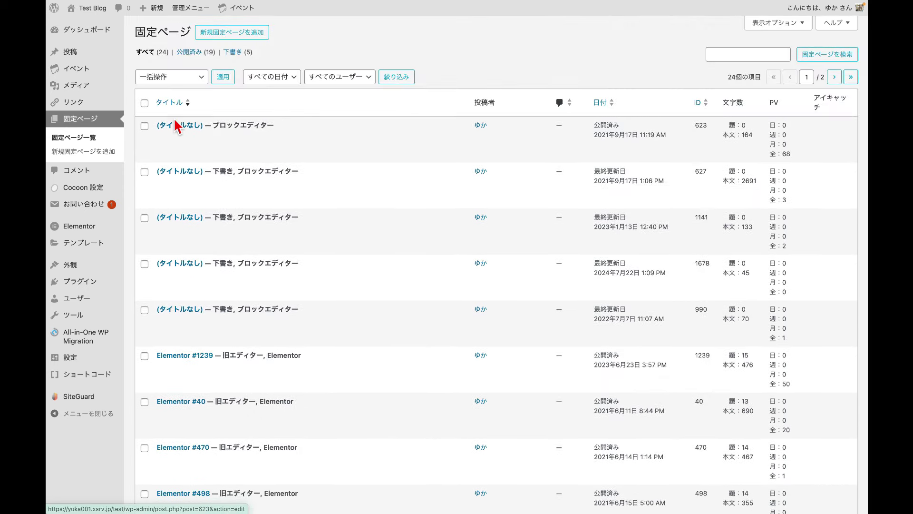
mouse_move(77, 61)
left_click(142, 56)
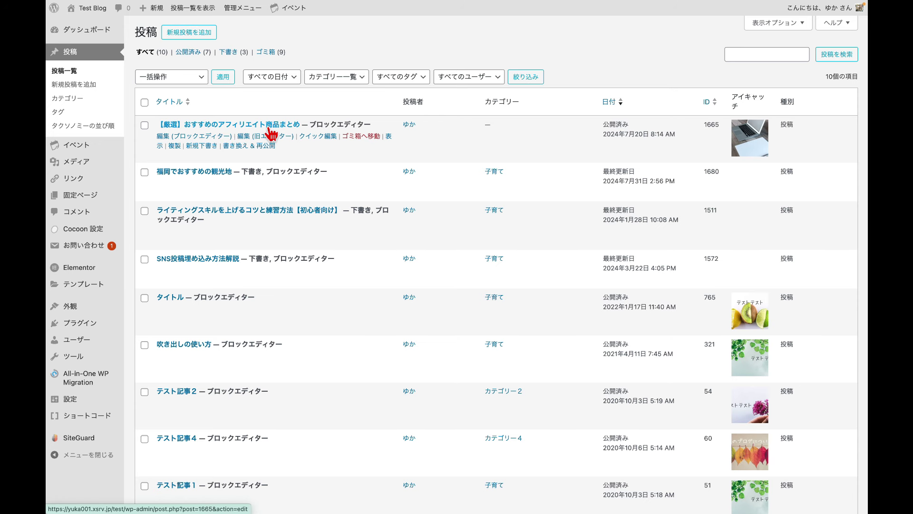
left_click(195, 137)
- Look over the post's content and its post type, category and tag settings
scroll(494, 208, "down", 20)
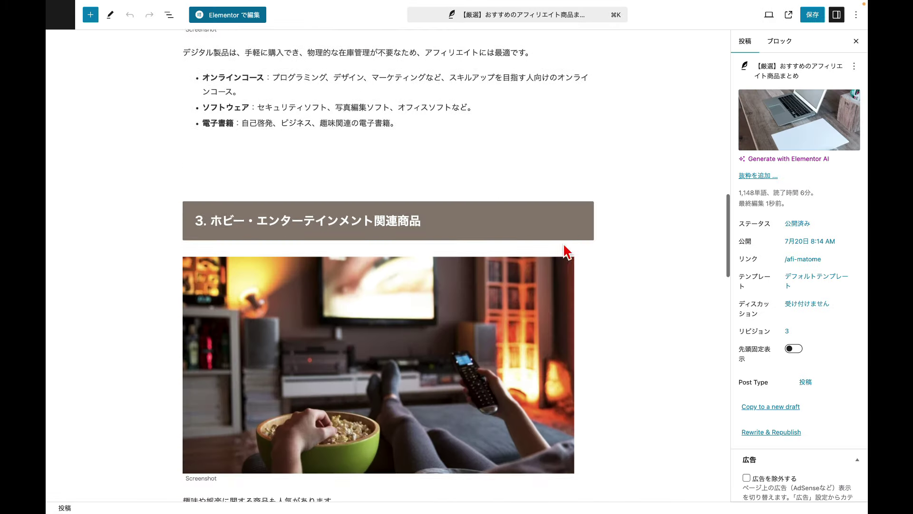
scroll(565, 246, "up", 20)
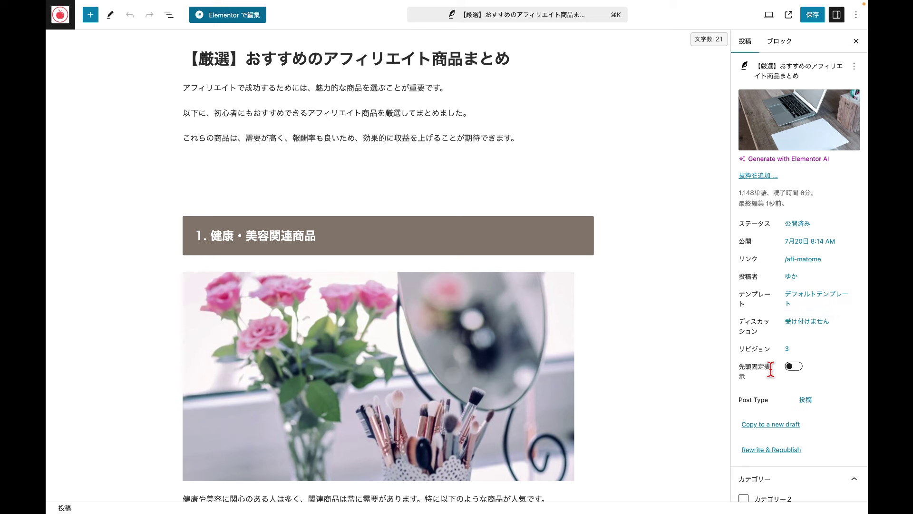
scroll(770, 368, "down", 5)
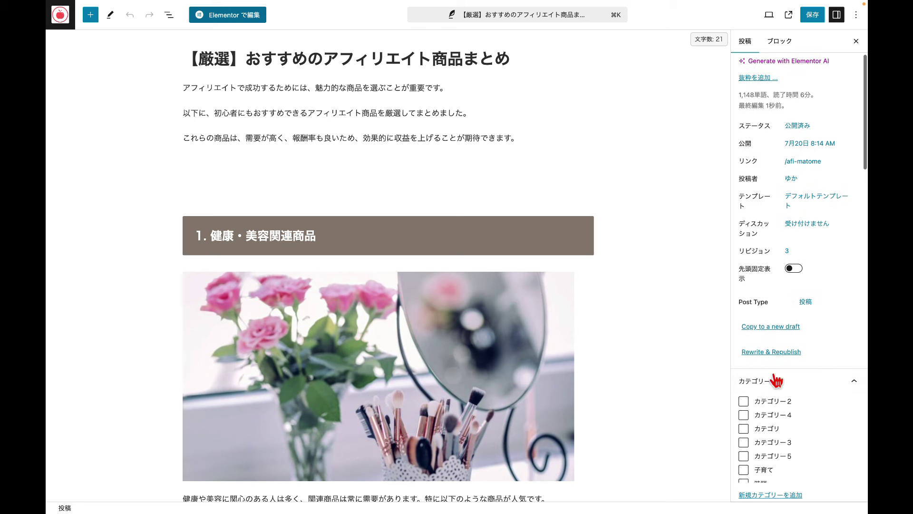
scroll(761, 409, "up", 1)
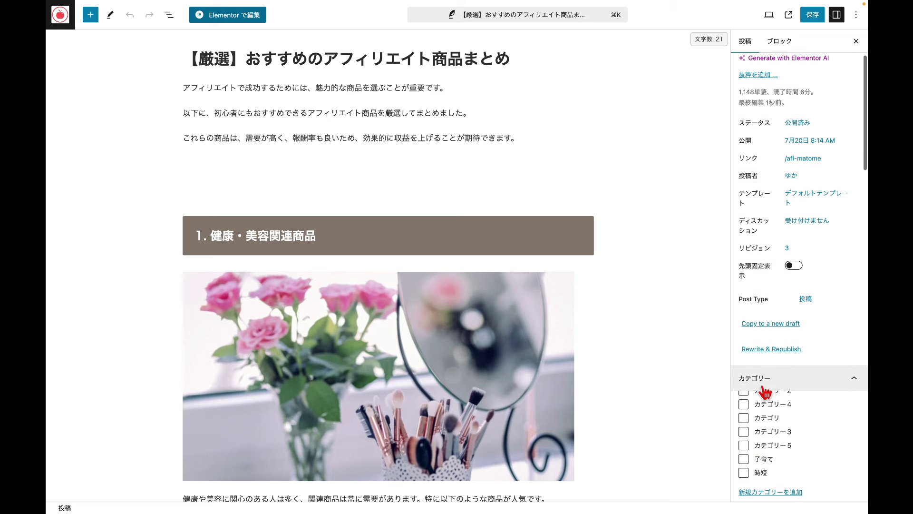
scroll(761, 394, "down", 3)
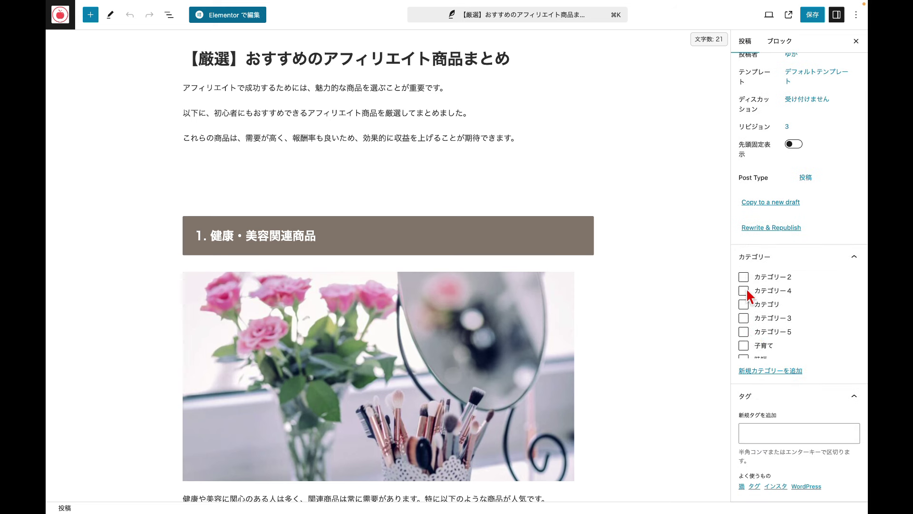
- Review the post's settings, including its link, Post Type and categories, and save the post
scroll(757, 232, "up", 5)
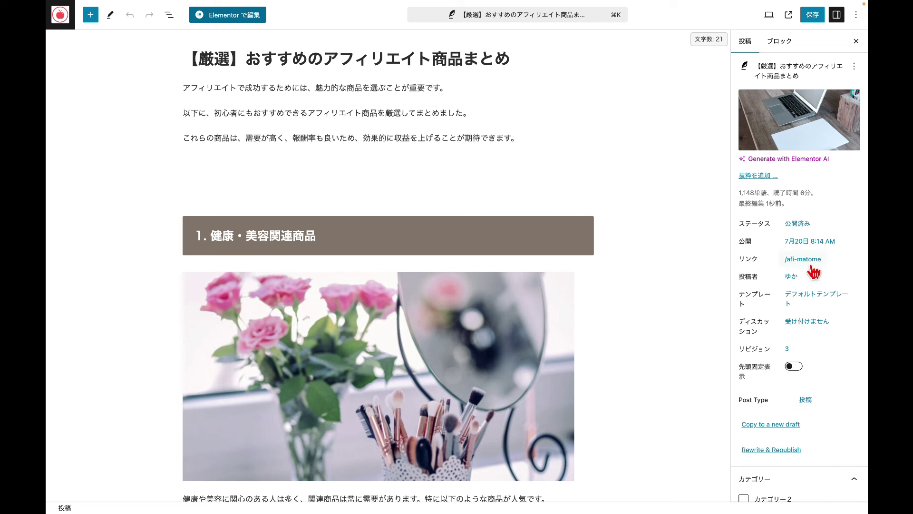
scroll(744, 298, "down", 5)
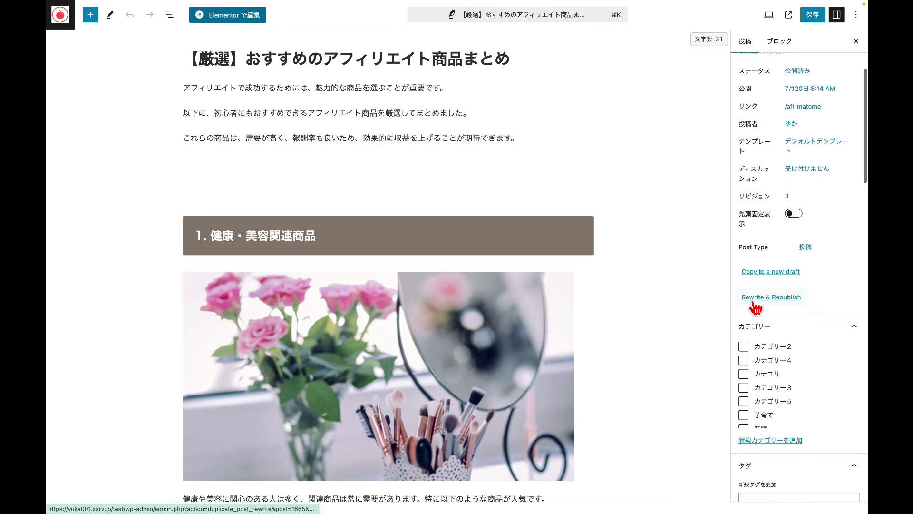
scroll(780, 300, "up", 5)
mouse_move(859, 133)
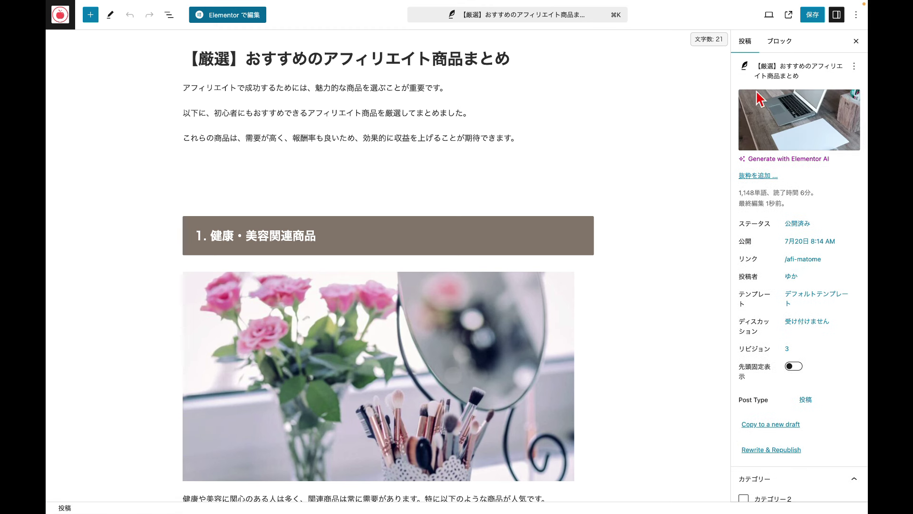
left_click(808, 18)
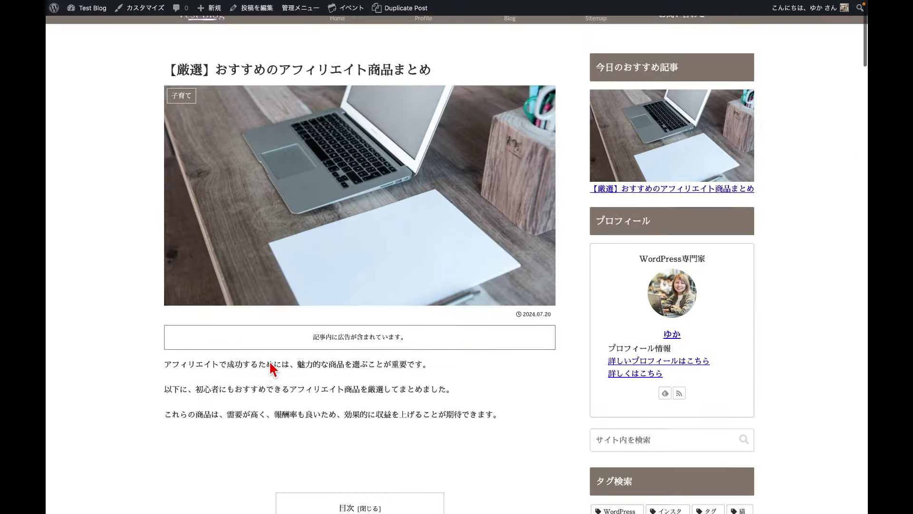
- View the published post on the site and look through its featured image, category label and article sections
scroll(269, 361, "up", 1)
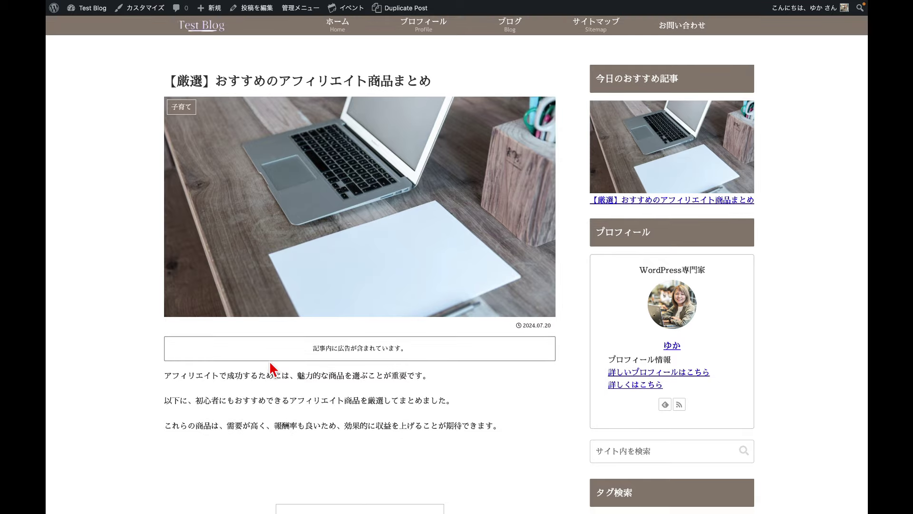
scroll(269, 360, "down", 20)
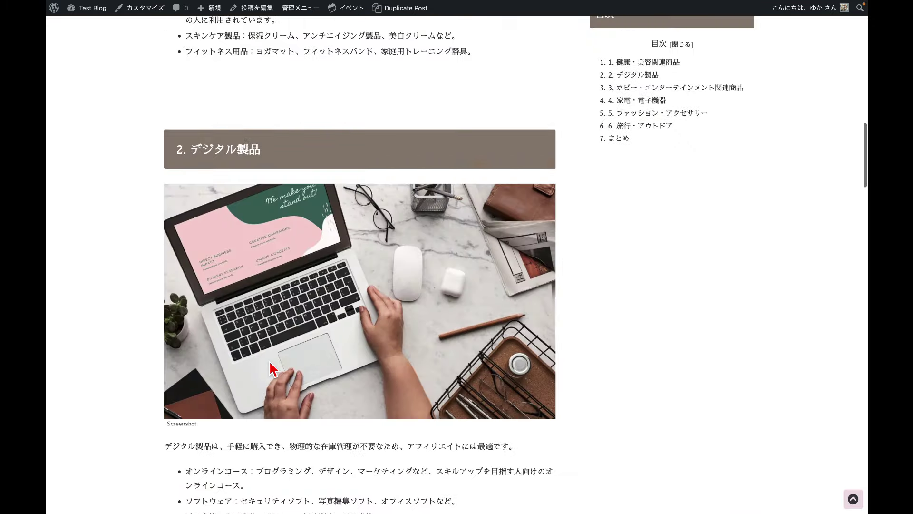
scroll(271, 369, "down", 20)
scroll(276, 370, "up", 20)
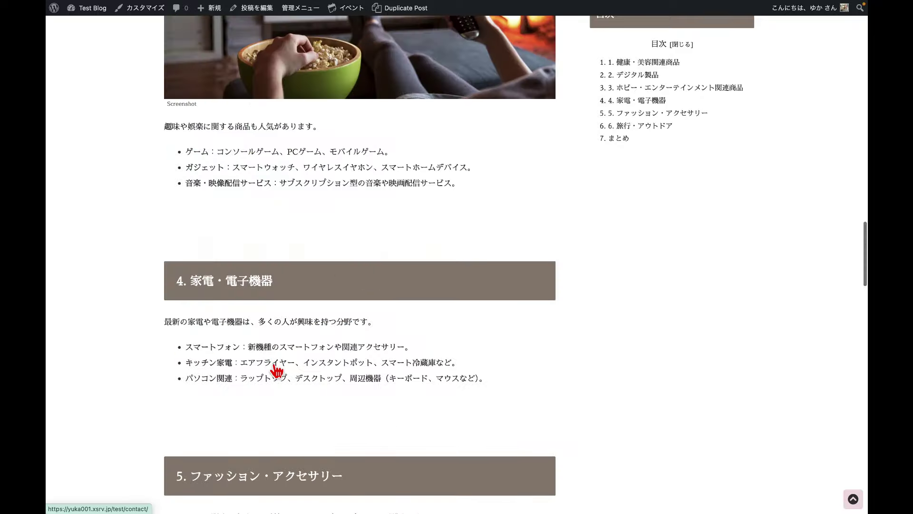
scroll(276, 370, "up", 15)
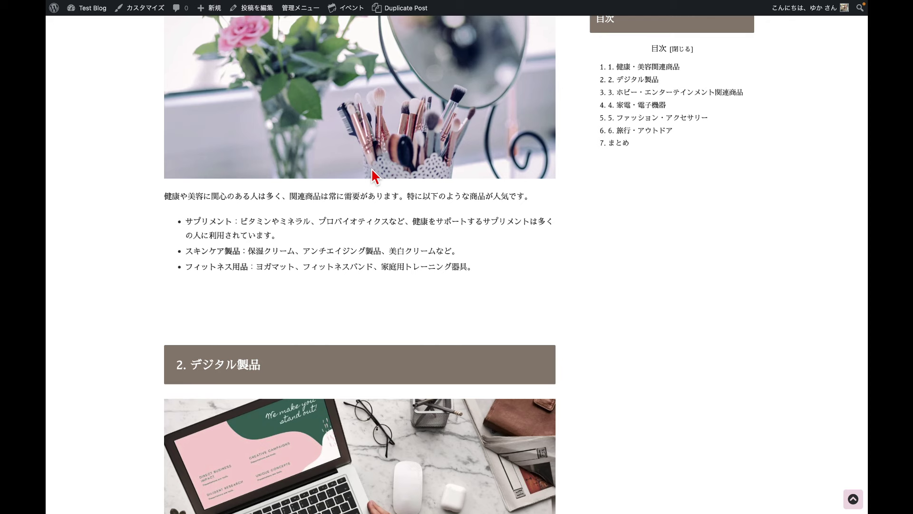
- Return to the site's admin dashboard and go to the list of all posts
left_click(85, 8)
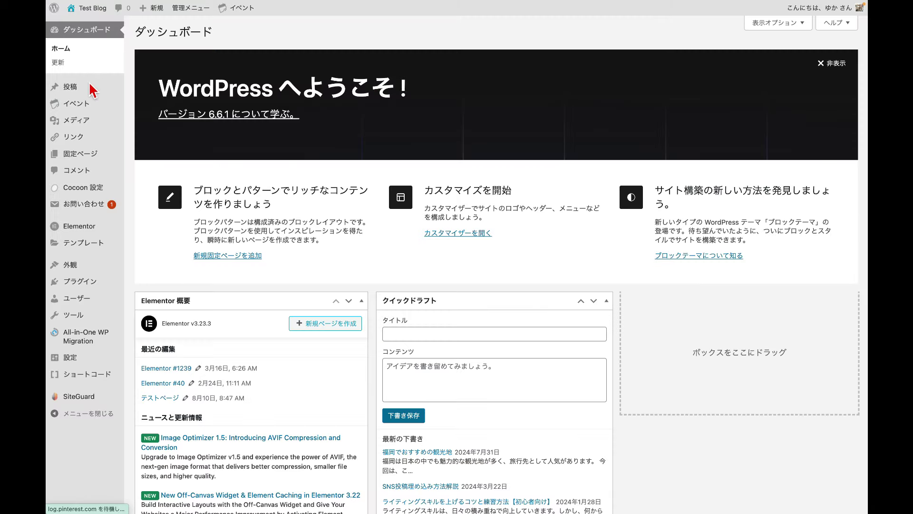
mouse_move(96, 92)
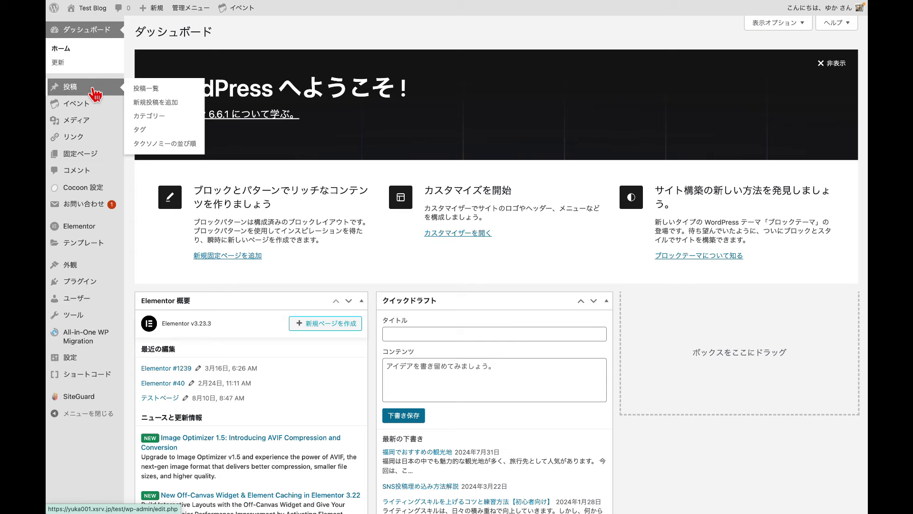
left_click(95, 90)
mouse_move(188, 134)
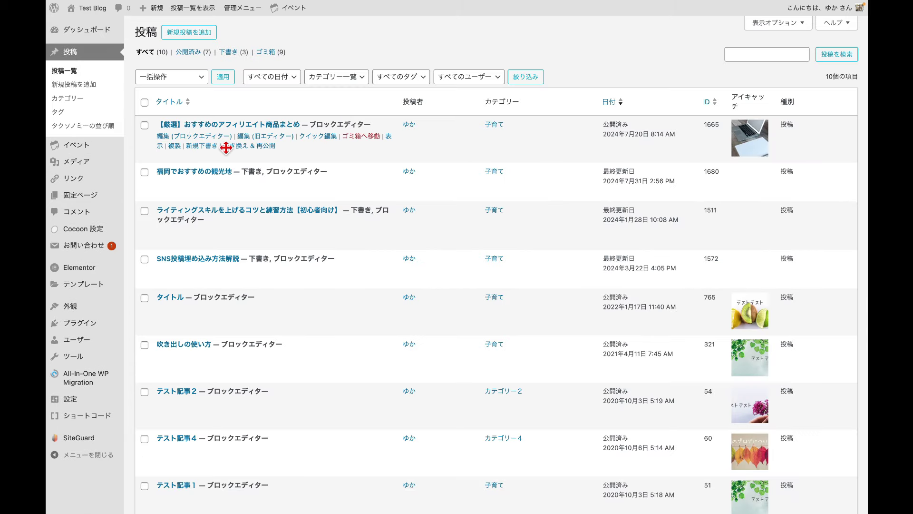
- Change the post type of 【厳選】おすすめのアフィリエイト商品まとめ to 固定ページ through quick edit and update it
left_click(317, 137)
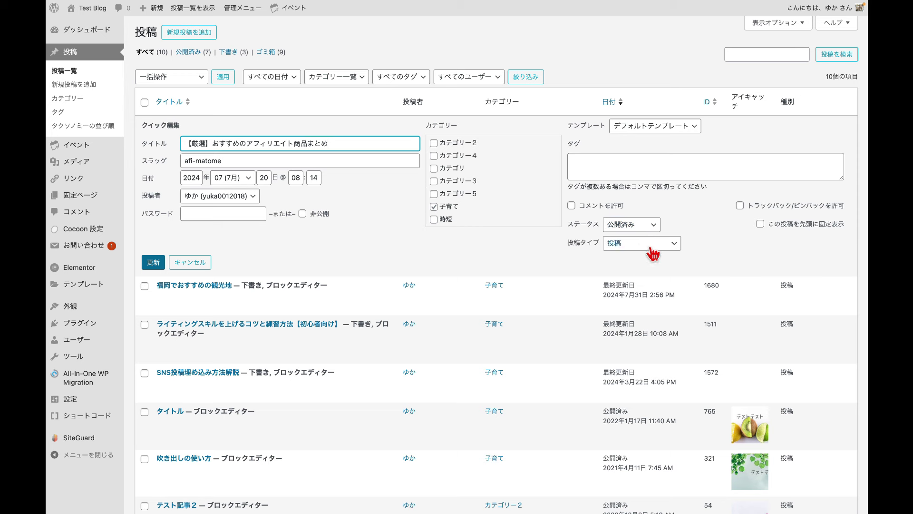
left_click(638, 246)
left_click(636, 254)
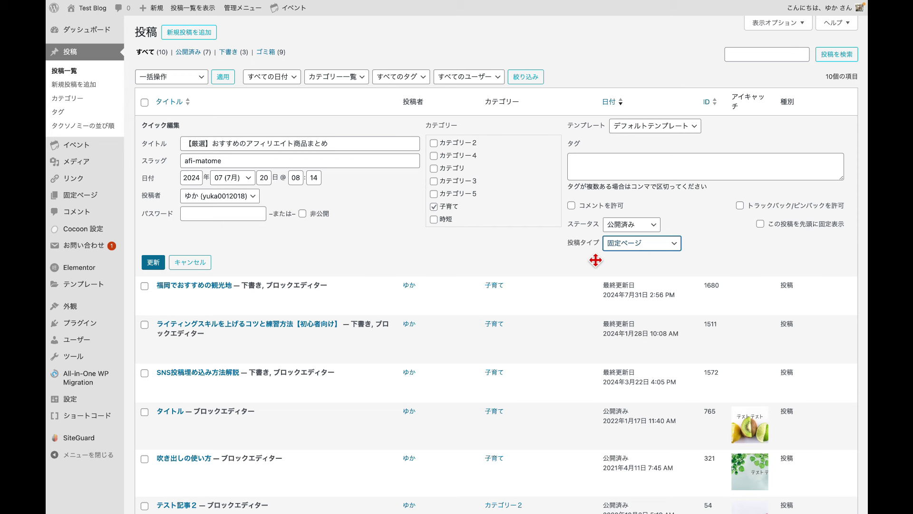
left_click(158, 264)
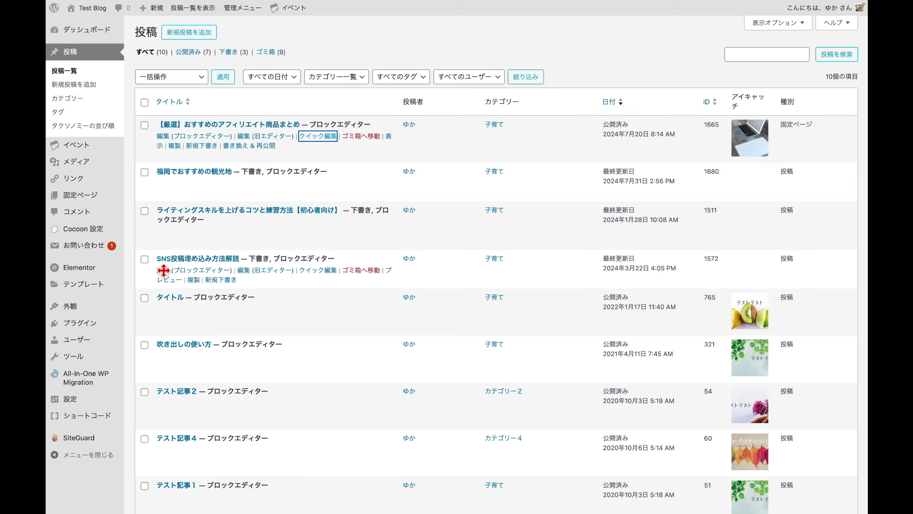
- Go to the second page of the fixed pages list and check the entry for 【厳選】おすすめのアフィリエイト商品まとめ
left_click(78, 195)
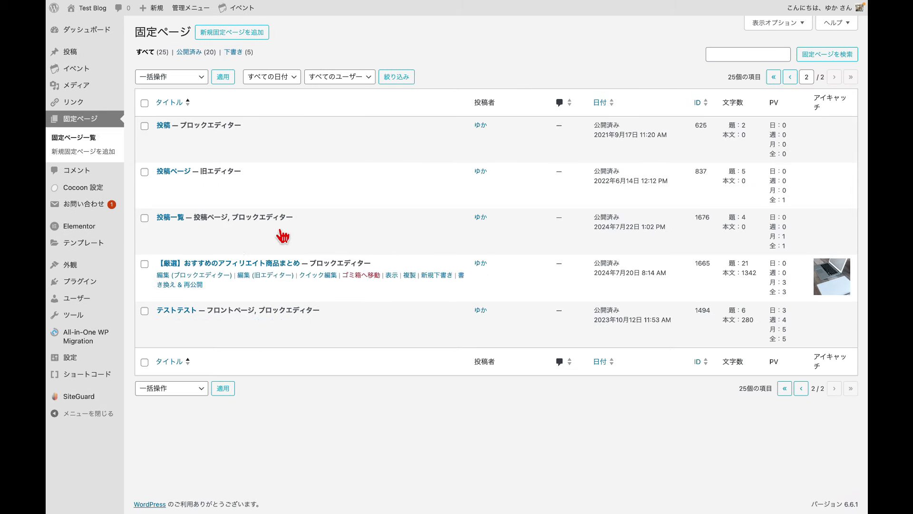
mouse_move(256, 328)
mouse_move(253, 290)
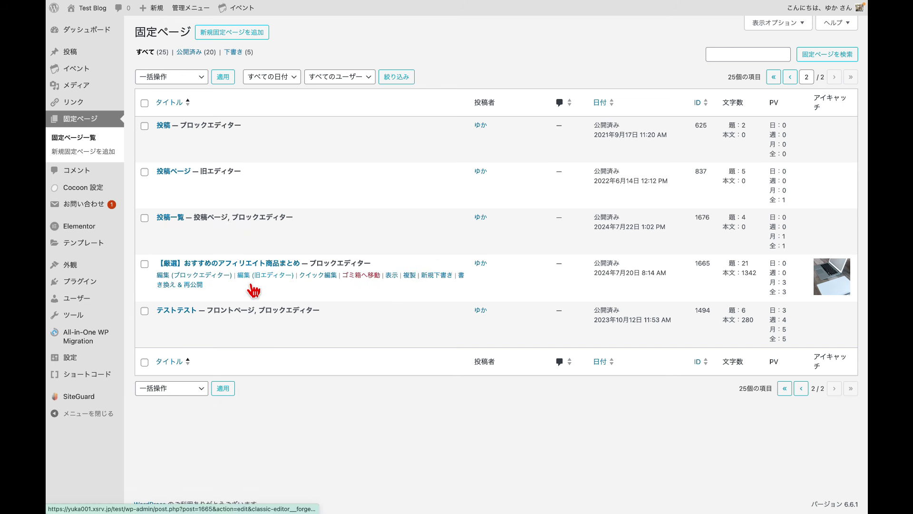